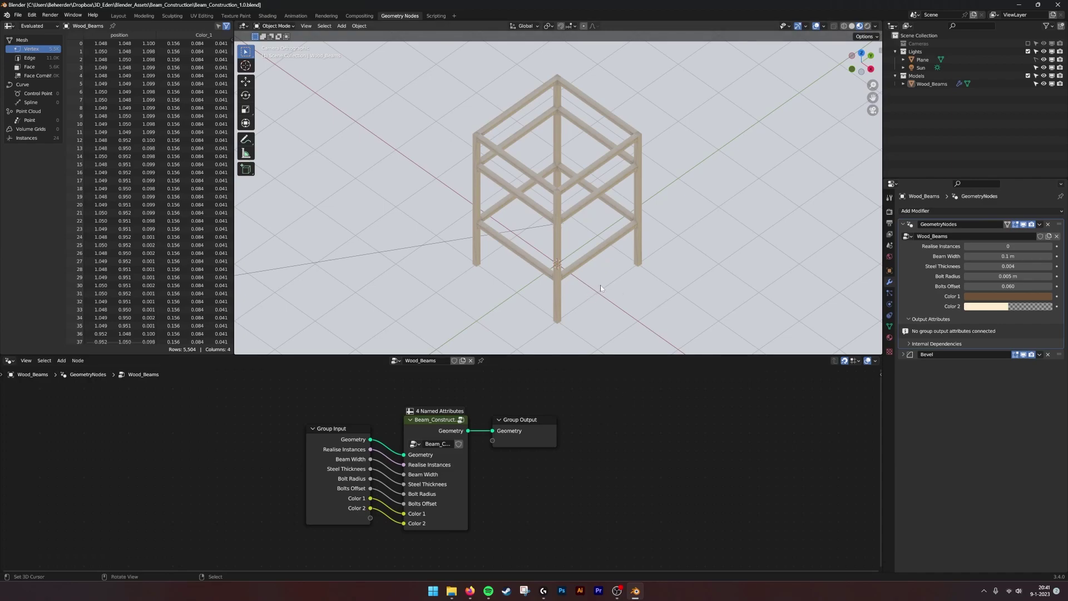
Examine the wooden frame from several angles and select the Beam_Construct group node in its node tree.
middle_drag(600, 285, 597, 262)
scroll(598, 261, up, 6)
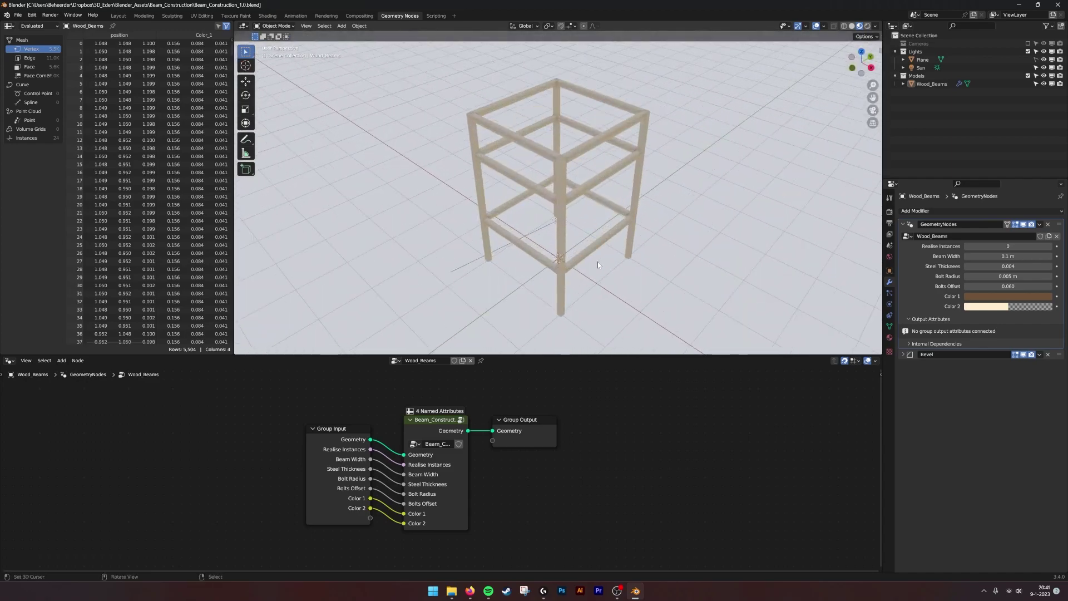
scroll(598, 262, up, 2)
shift+middle_drag(606, 217, 623, 243)
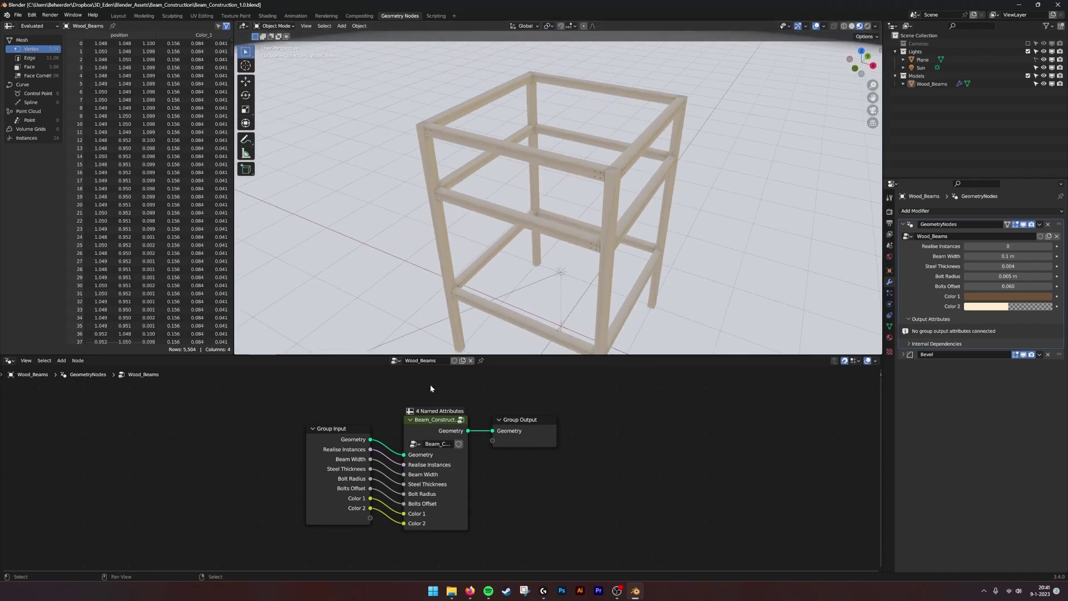
click(430, 421)
middle_drag(490, 398, 488, 403)
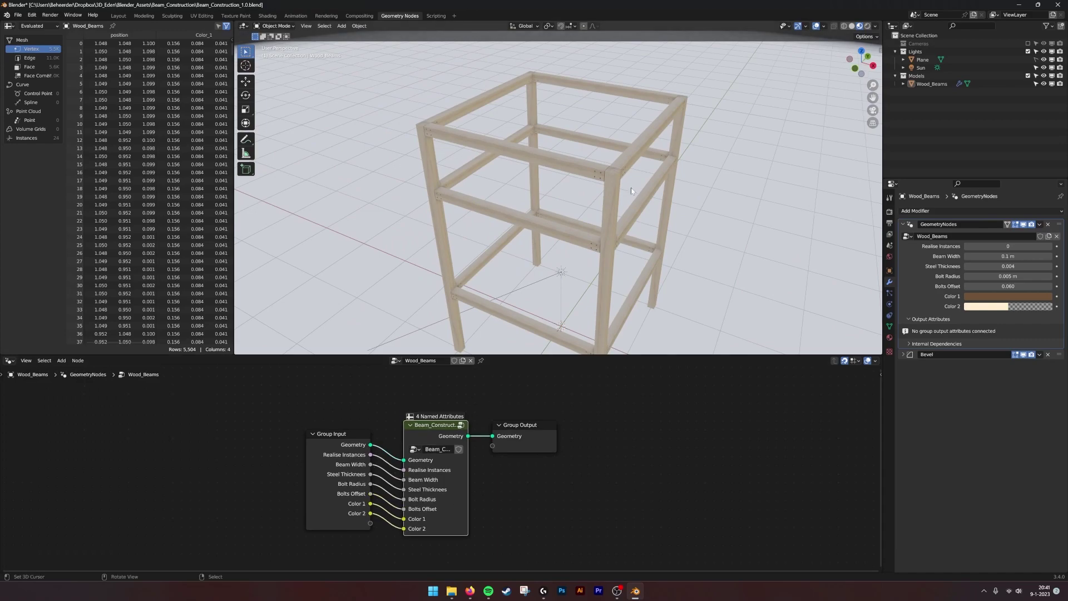
Switch to the Layout workspace and show the frame in solid shading.
click(119, 16)
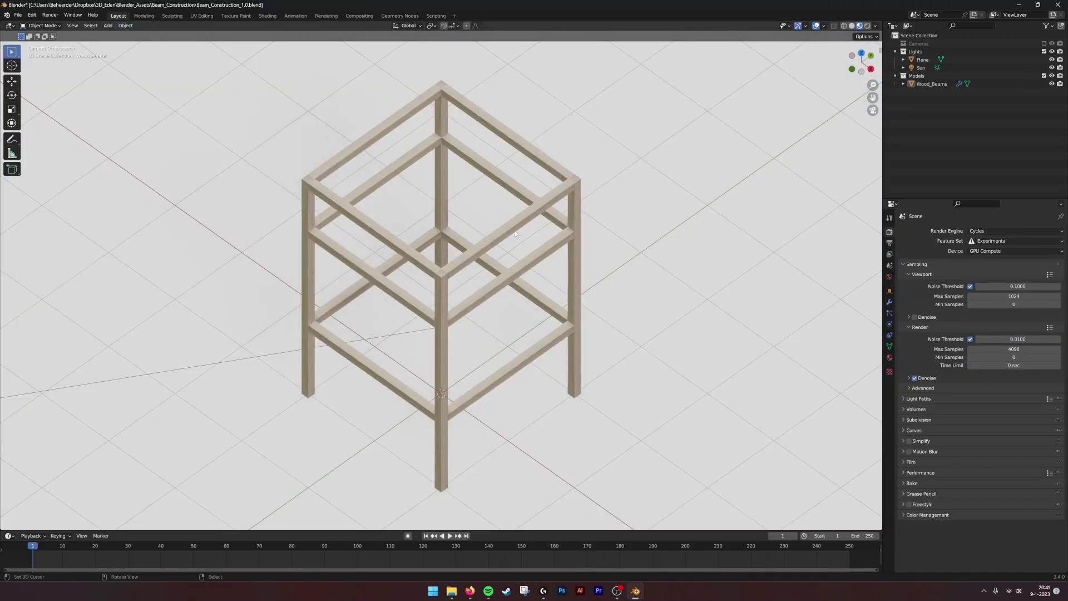
scroll(544, 227, down, 5)
mouse_move(544, 227)
middle_down()
mouse_move(490, 243)
mouse_move(525, 232)
middle_up()
scroll(490, 244, up, 5)
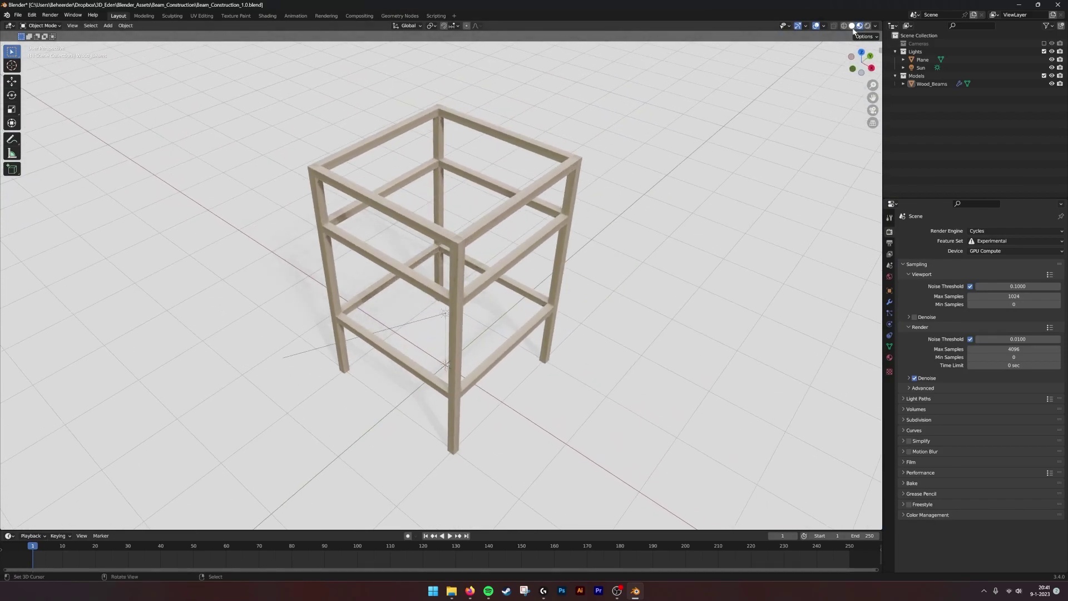
click(852, 26)
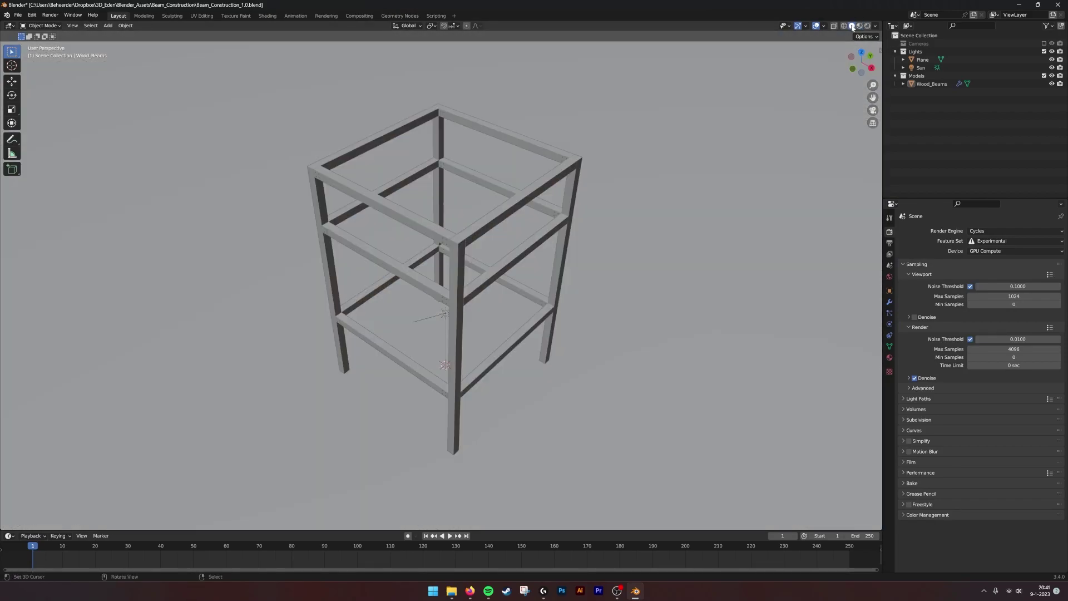
Select the Wood_Beams object and enter Edit Mode on its mesh.
click(442, 246)
middle_drag(573, 207, 578, 205)
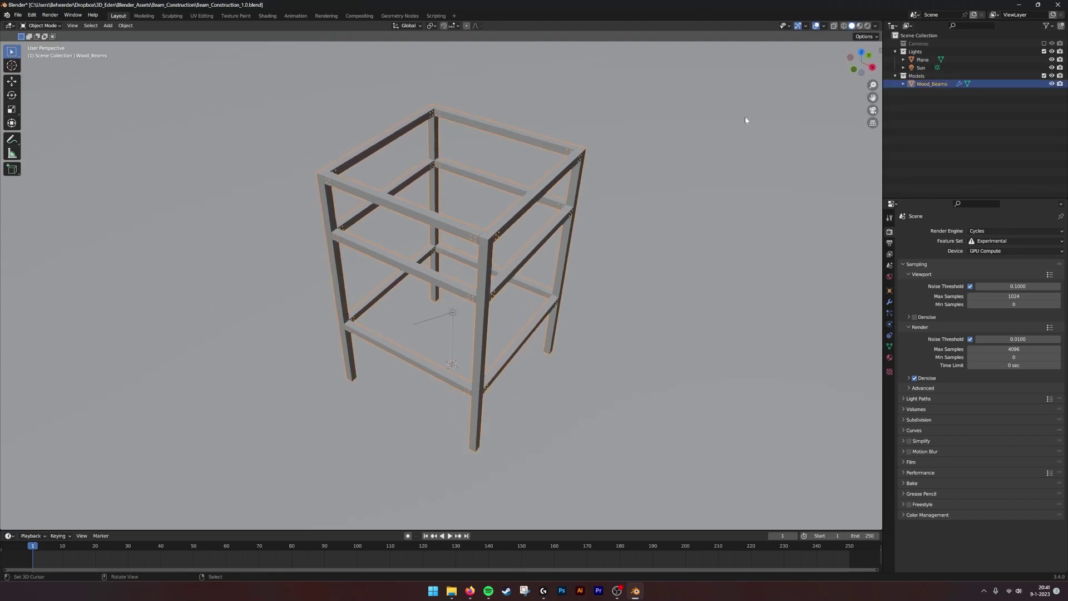
key(Tab)
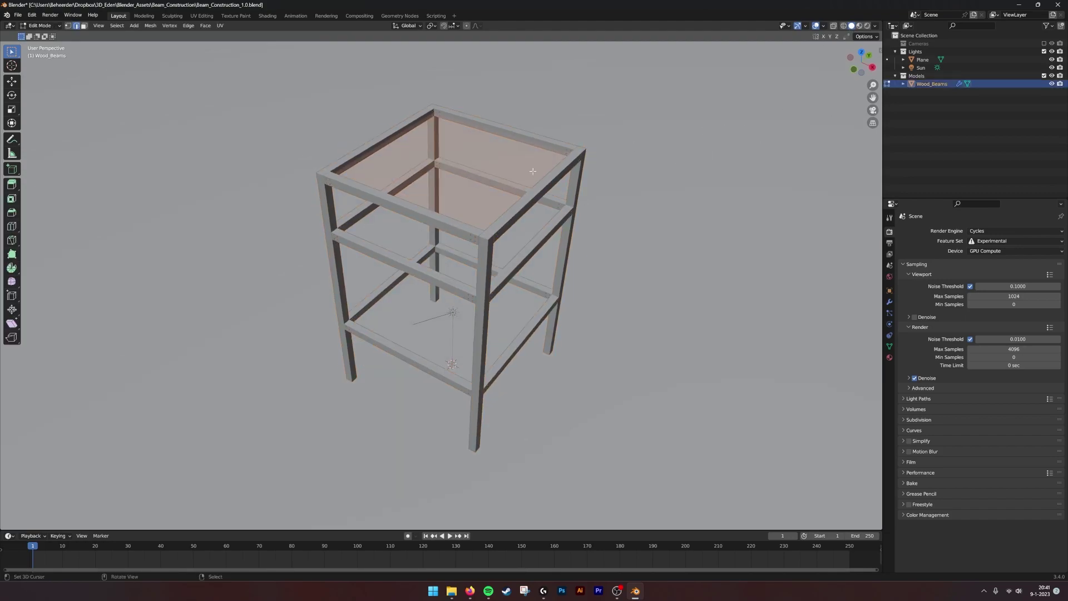
click(51, 23)
key(Tab)
key(Tab)
middle_drag(548, 195, 560, 193)
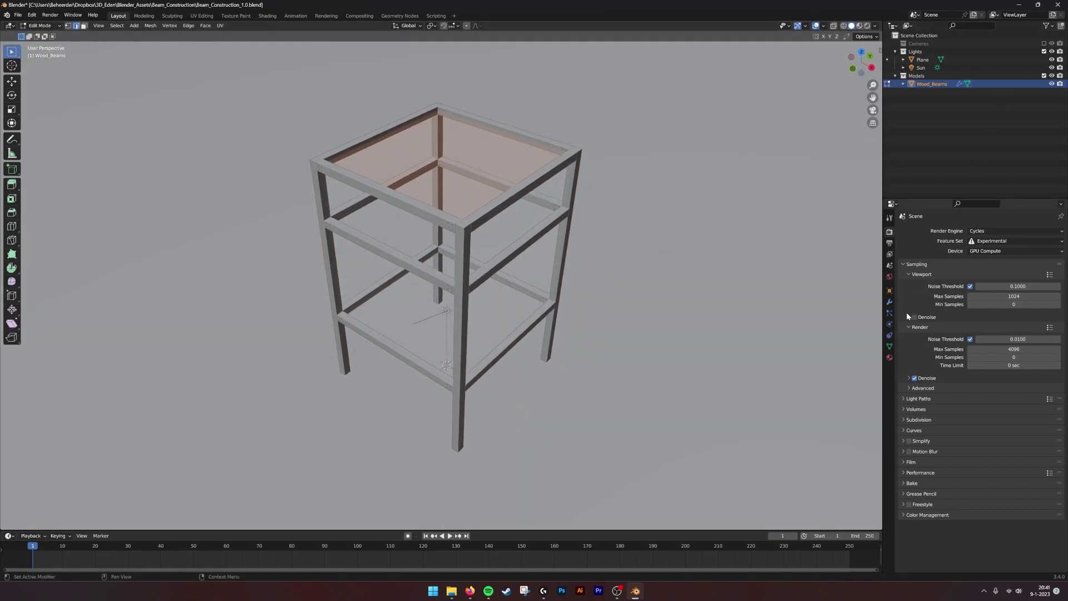
Open the modifier settings and temporarily hide the GeometryNodes result to examine the underlying base mesh.
click(890, 301)
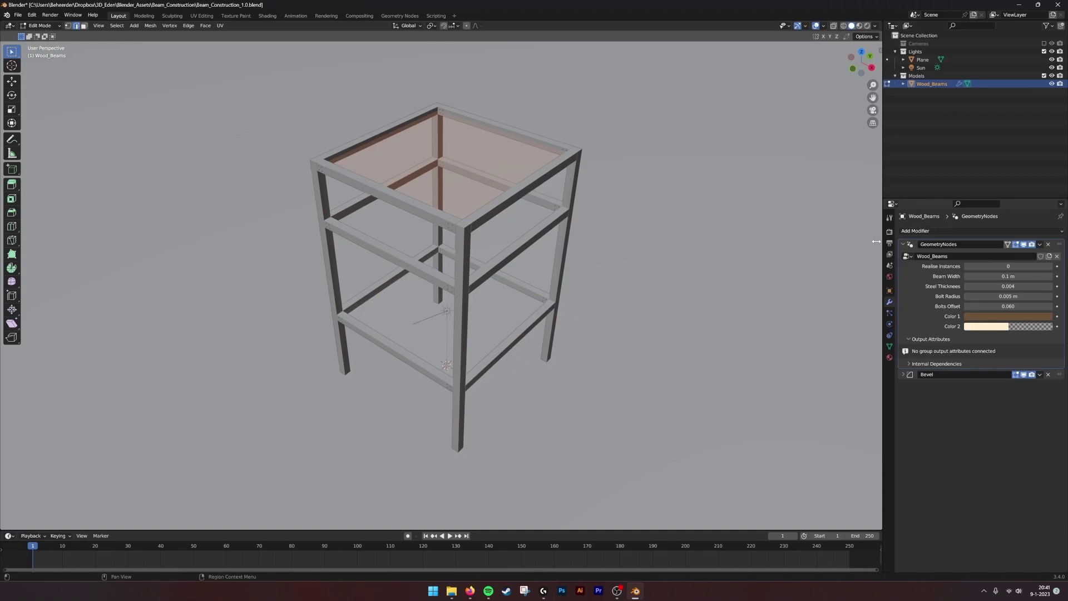
click(1023, 245)
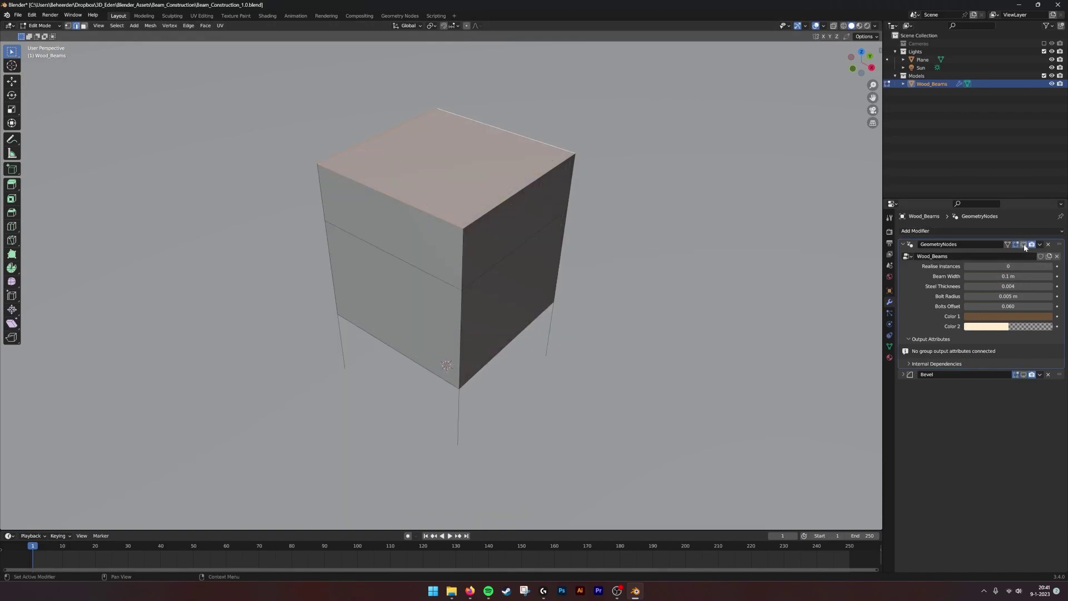
middle_drag(532, 248, 511, 217)
middle_drag(399, 234, 324, 198)
middle_drag(593, 182, 462, 278)
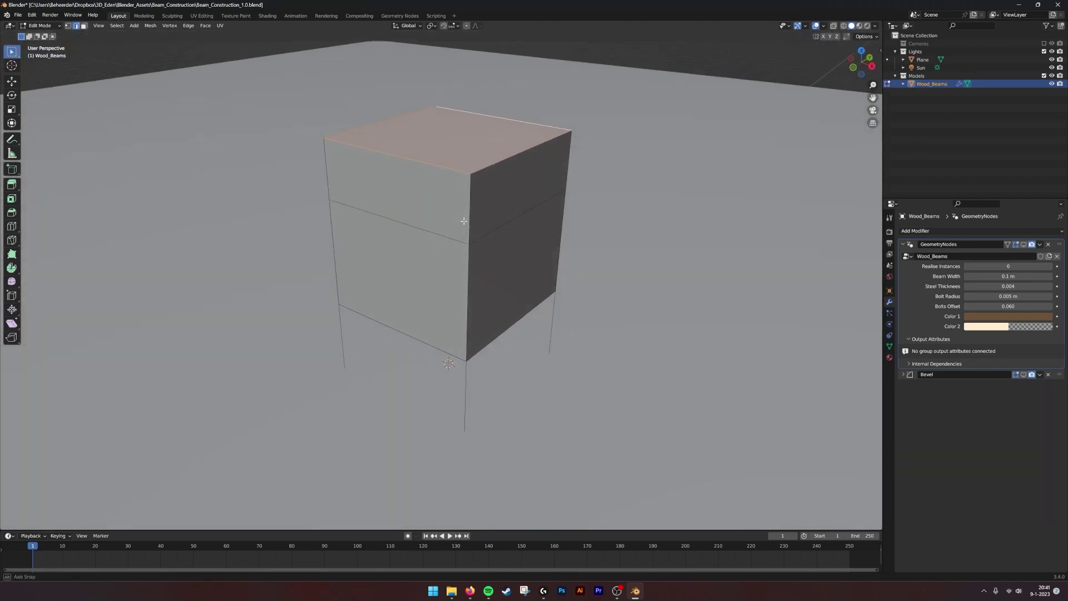
click(1023, 244)
middle_drag(517, 233, 563, 272)
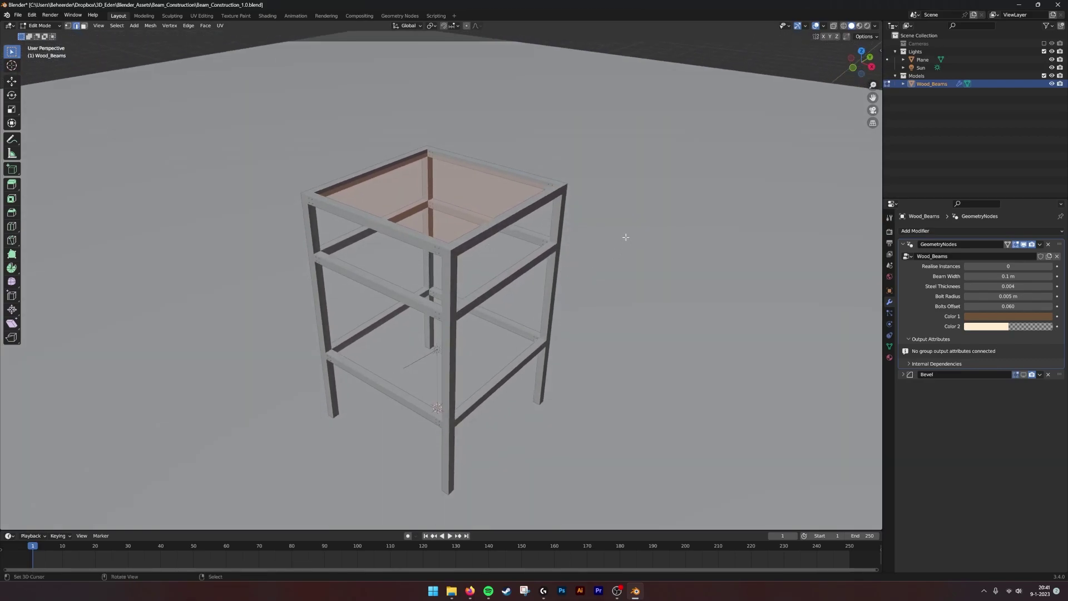
Extrude the selected top face upward twice to add two more levels to the frame.
key(e)
click(602, 151)
shift+middle_drag(631, 146, 539, 233)
Add a centred vertical loop cut around the frame, dividing it into two bays.
key(ctrl+r)
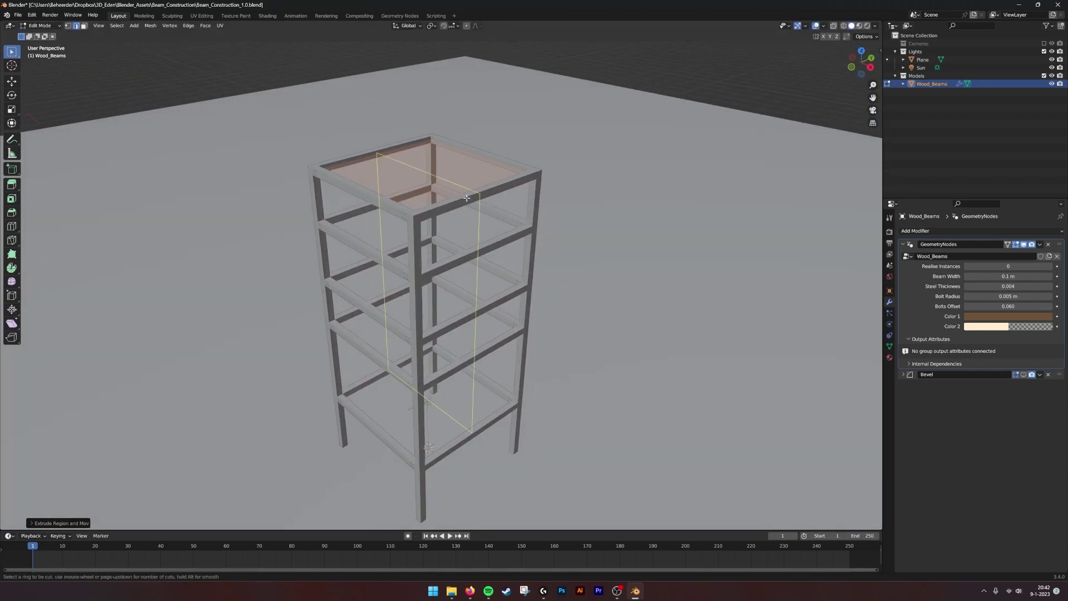
click(462, 200)
right_click(442, 214)
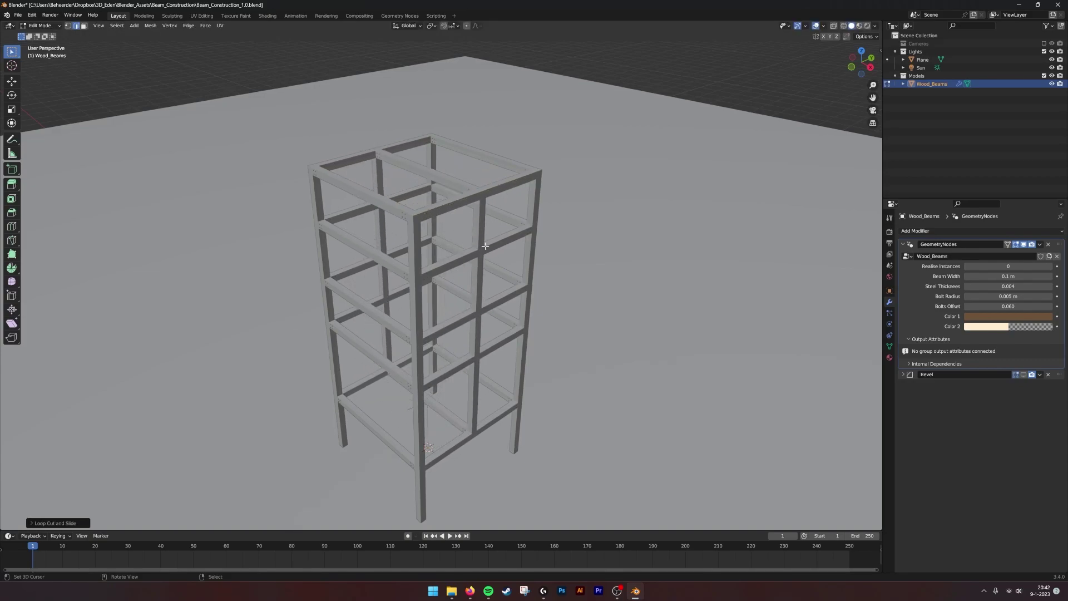
Inspect the beam joints, bolts and steel plates at the top of the new middle post.
scroll(499, 247, up, 3)
mouse_move(500, 247)
middle_down()
mouse_move(486, 241)
mouse_move(499, 248)
middle_up()
scroll(498, 245, up, 3)
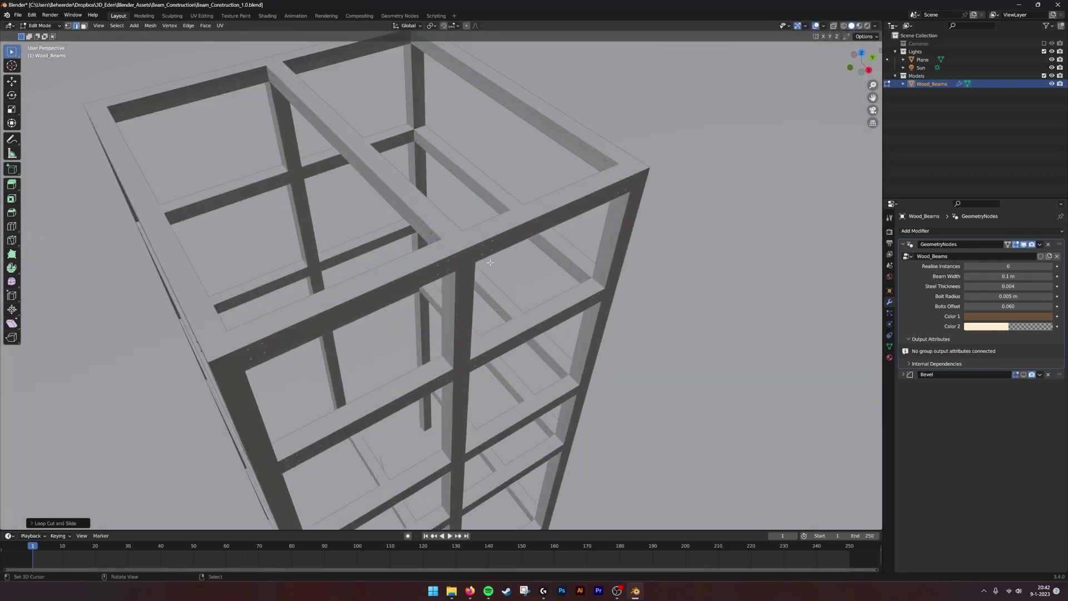
scroll(499, 236, down, 1)
scroll(499, 317, up, 7)
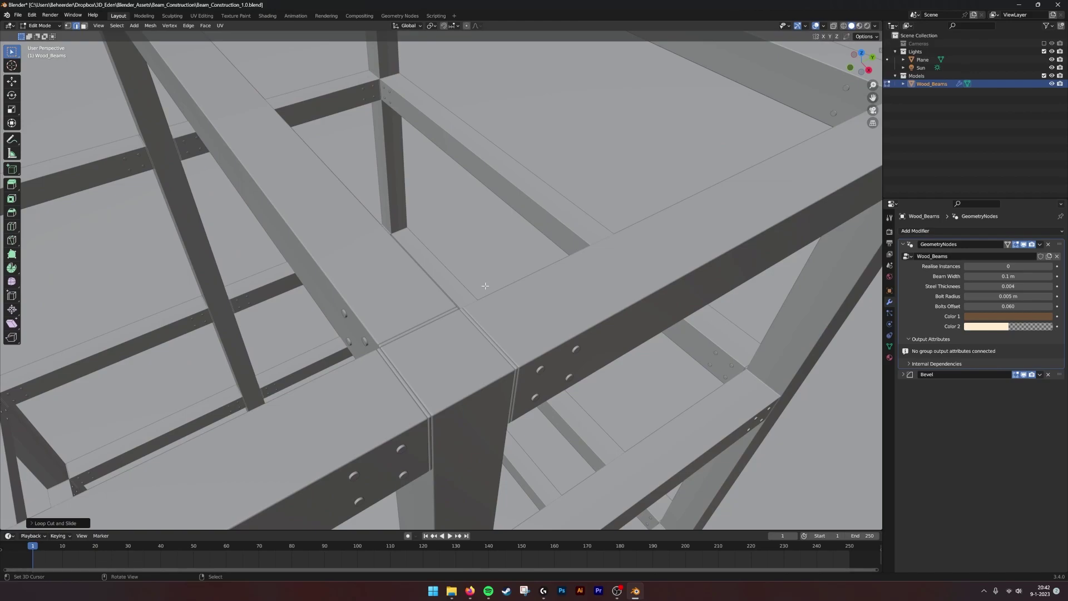
shift+middle_drag(485, 286, 736, 95)
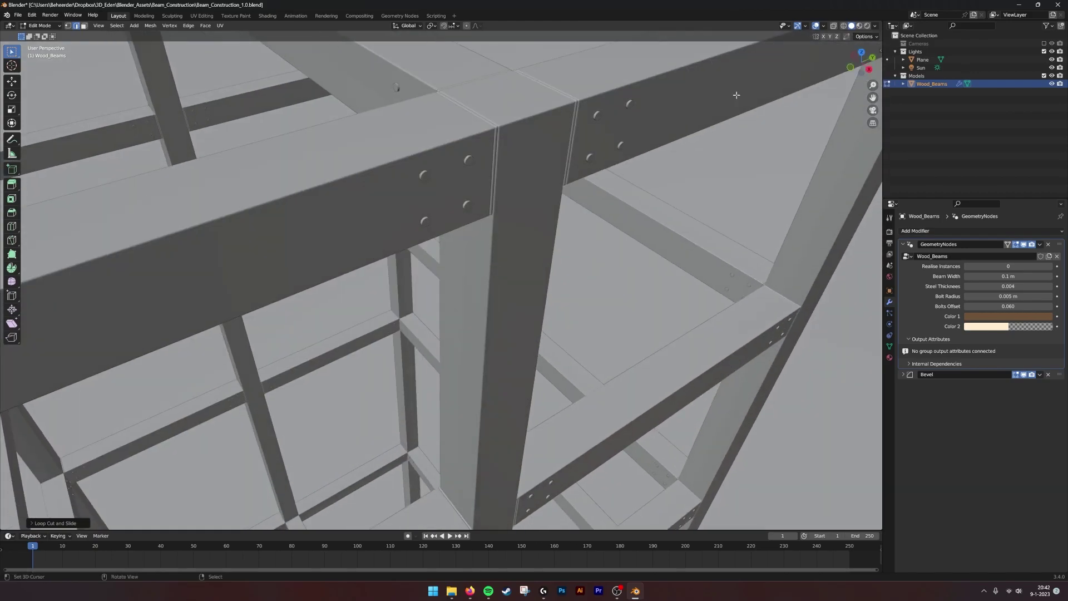
Switch the viewport to material preview and inspect the wood texture and steel joints up close.
click(860, 26)
scroll(544, 210, down, 6)
middle_drag(544, 210, 590, 223)
scroll(634, 299, up, 3)
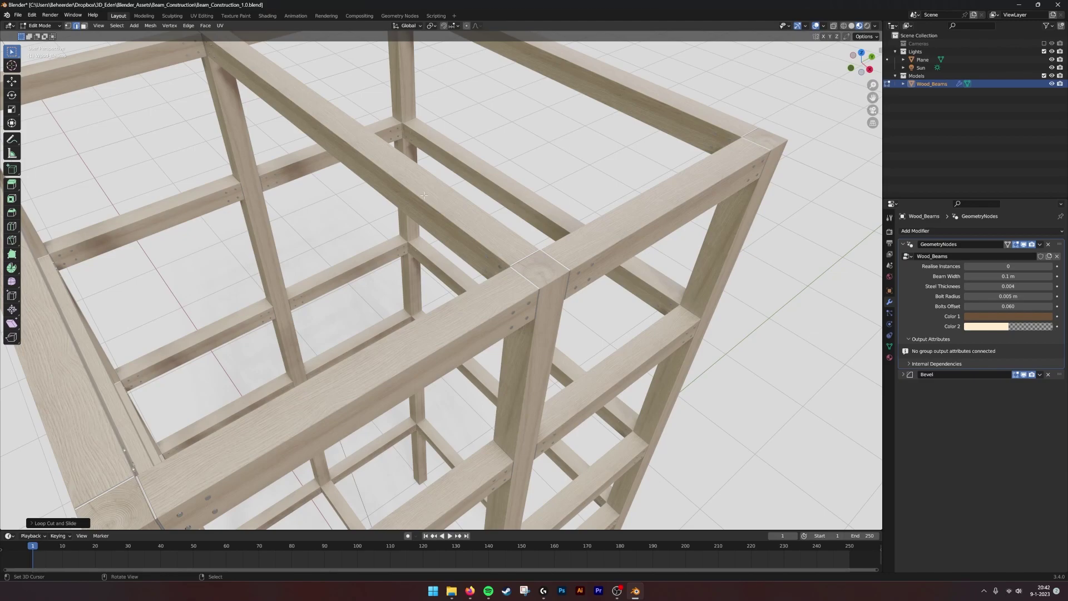
middle_drag(608, 228, 596, 225)
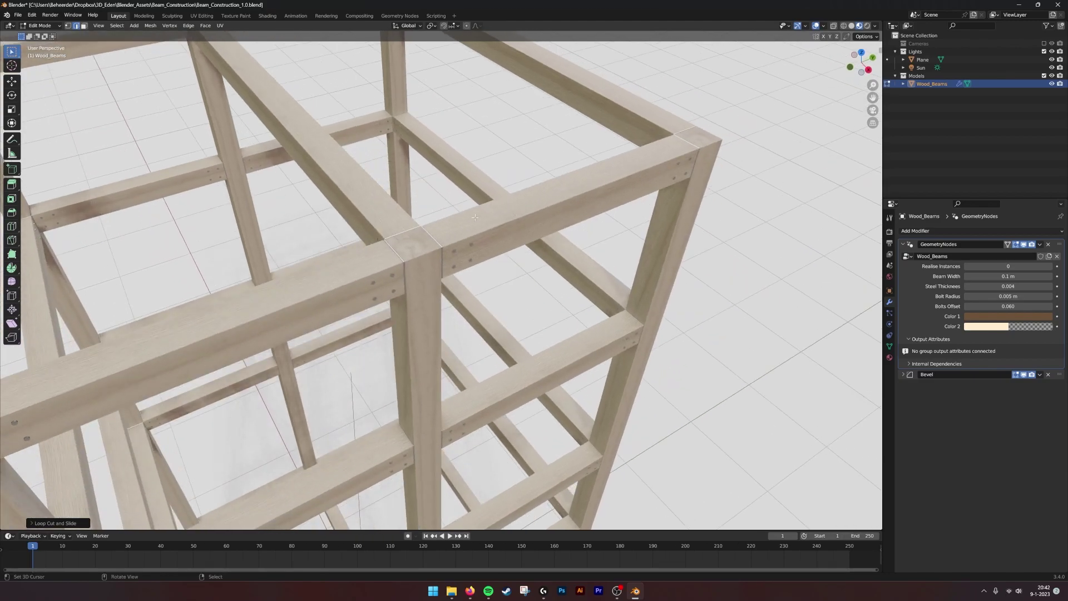
middle_drag(470, 242, 496, 227)
scroll(534, 163, up, 4)
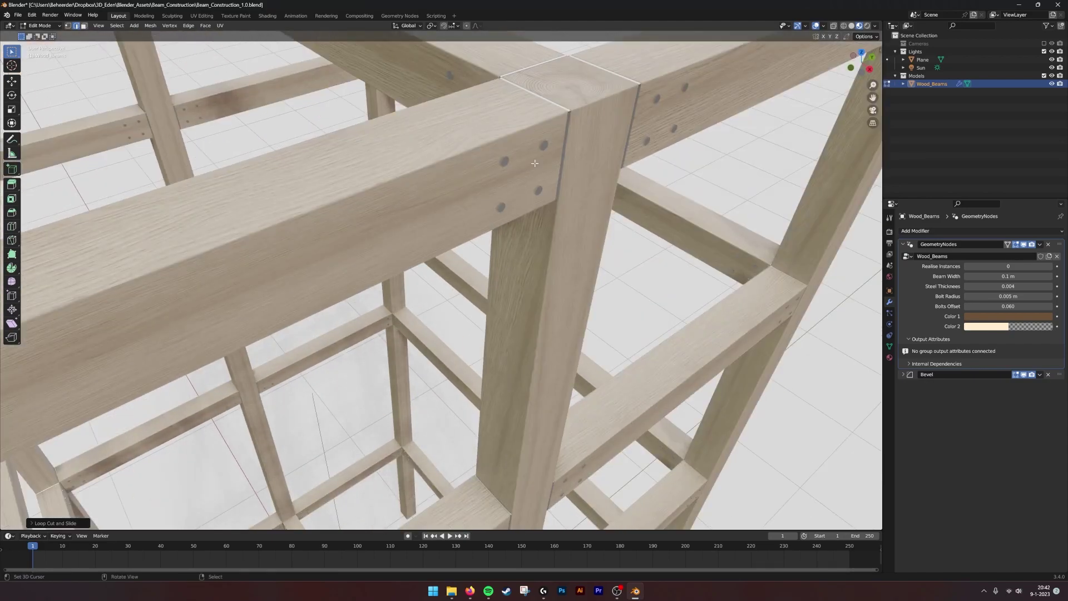
Extrude the uppermost side face of the rear bay outward about 1.5 m to form an overhanging box.
scroll(544, 192, down, 10)
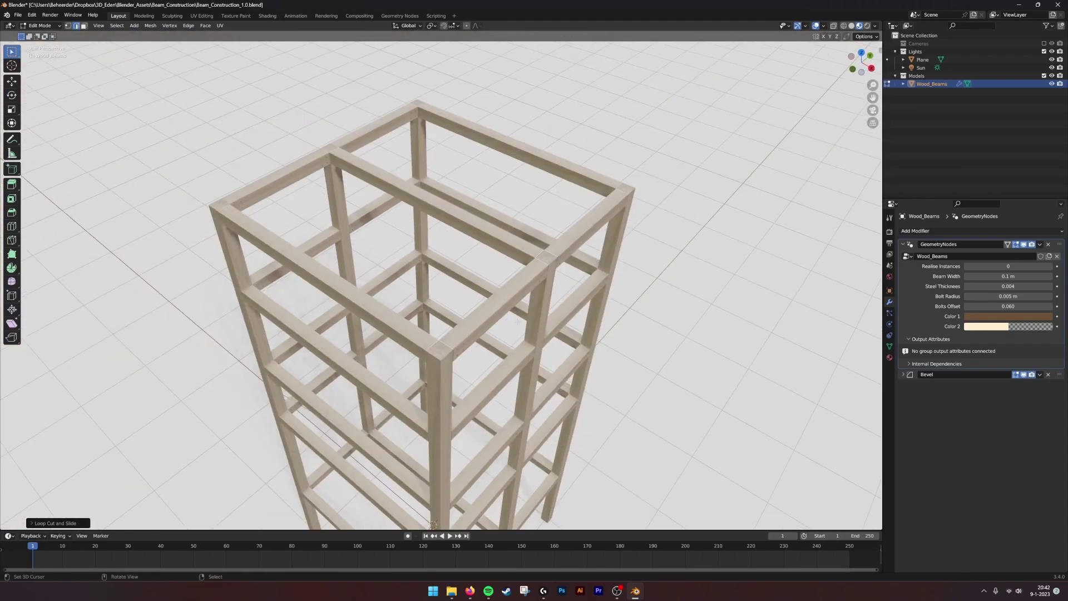
scroll(515, 262, down, 3)
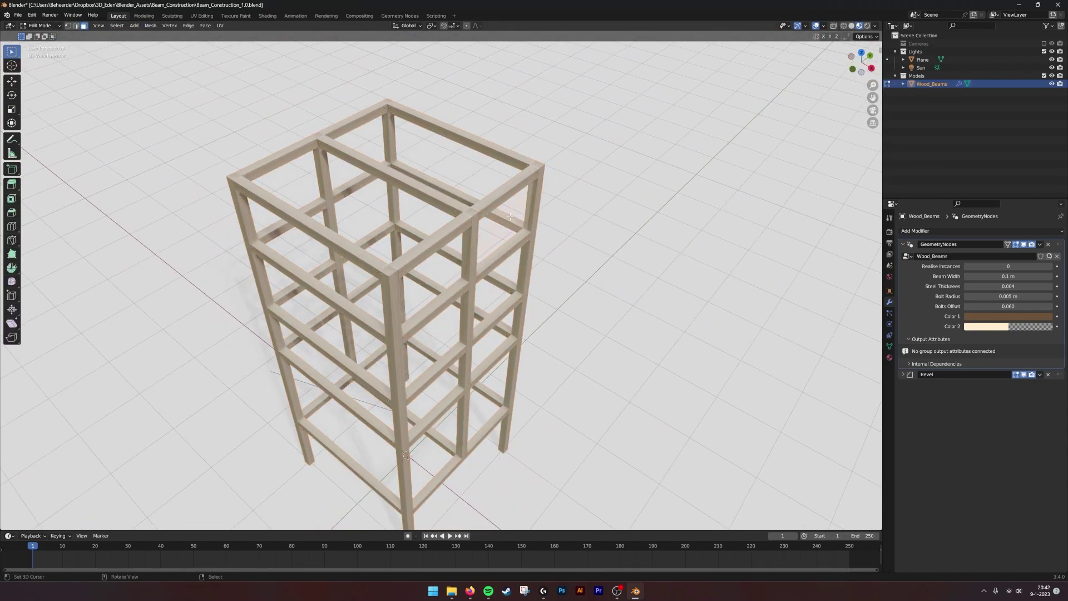
key(e)
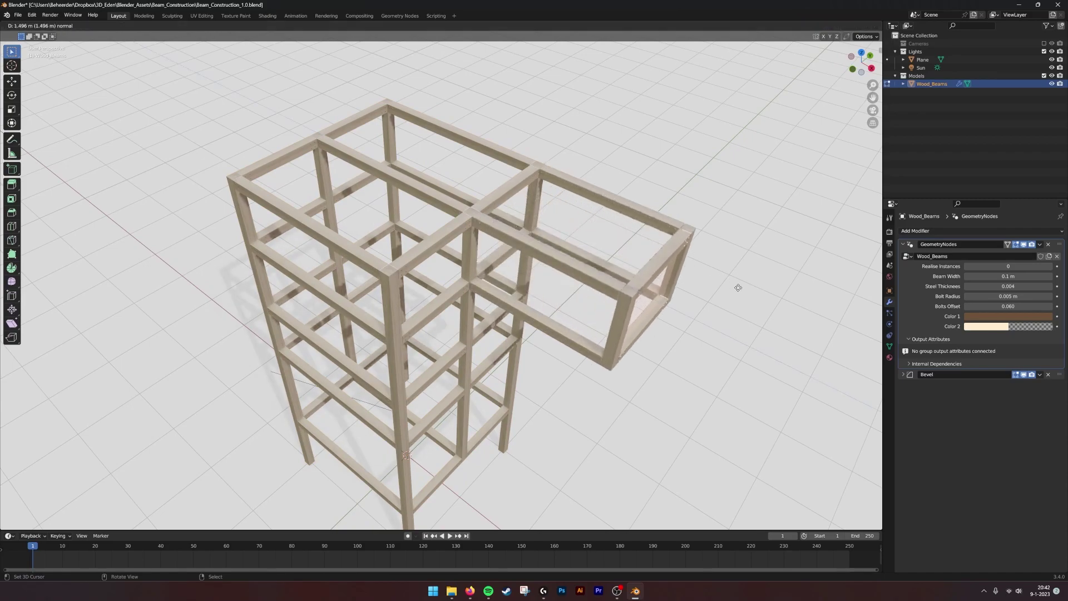
click(737, 286)
Add a centred loop cut across the overhanging box and return to Object Mode.
right_click(517, 247)
click(519, 240)
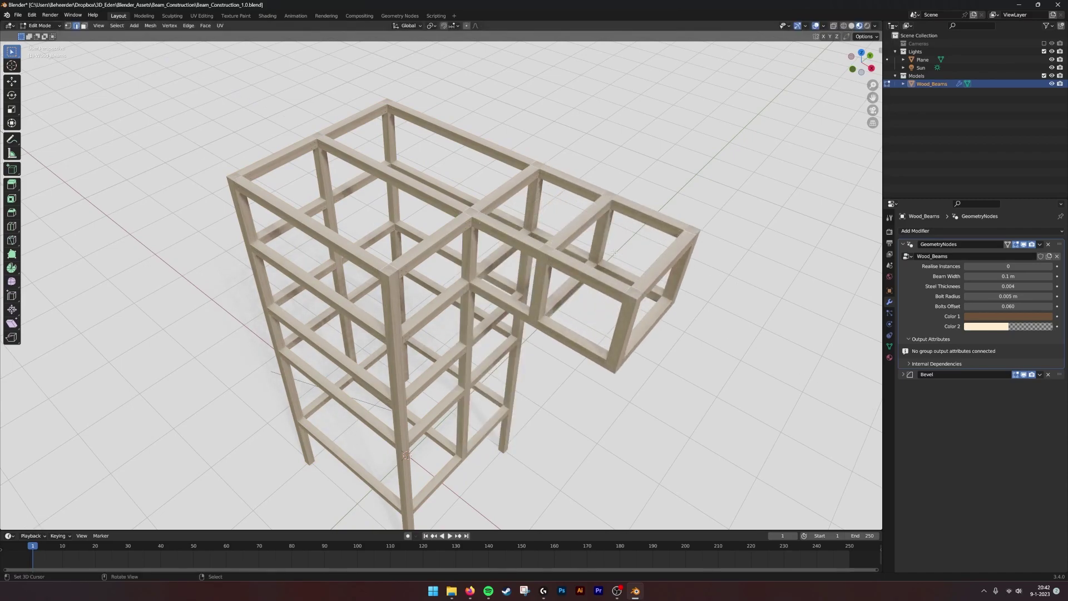
middle_drag(613, 241, 515, 241)
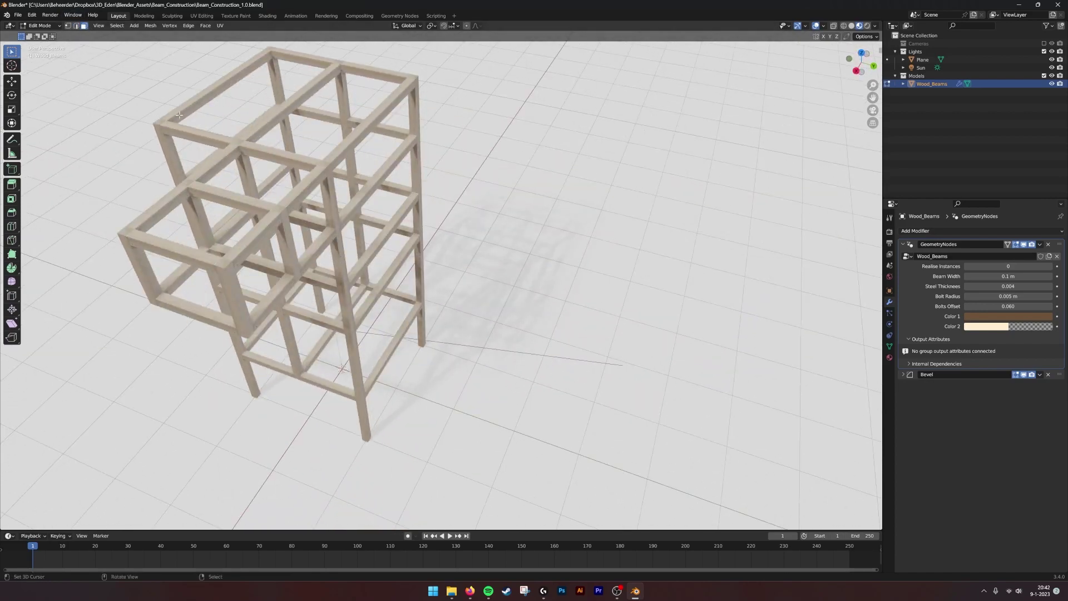
middle_drag(395, 209, 551, 176)
key(Tab)
scroll(512, 186, up, 4)
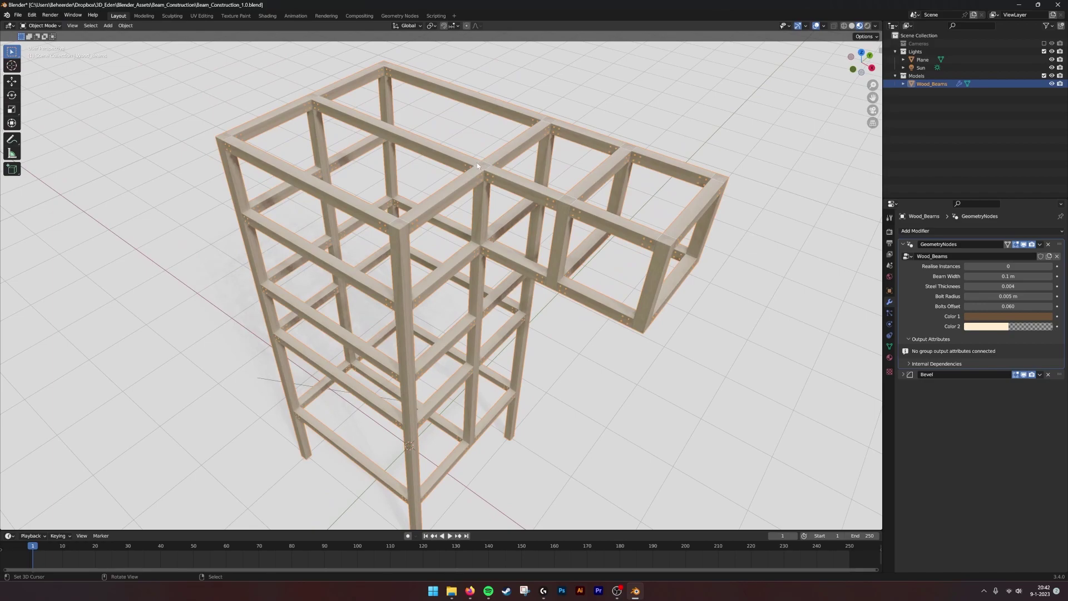
Set the GeometryNodes modifier's steel thickness to 0.012.
middle_drag(477, 166, 478, 213)
mouse_move(565, 251)
middle_down()
mouse_move(506, 211)
mouse_move(490, 217)
mouse_move(562, 239)
middle_up()
scroll(506, 210, up, 2)
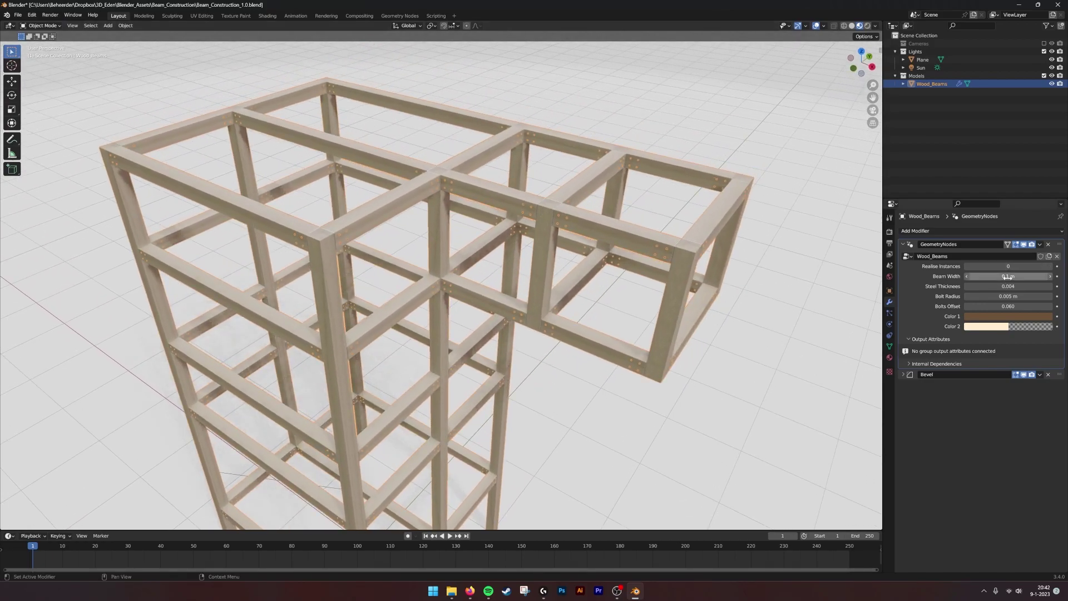
mouse_move(1008, 276)
mouse_down()
mouse_move(1044, 276)
mouse_move(977, 276)
mouse_move(1020, 286)
mouse_move(1008, 286)
mouse_up()
middle_drag(523, 234, 546, 233)
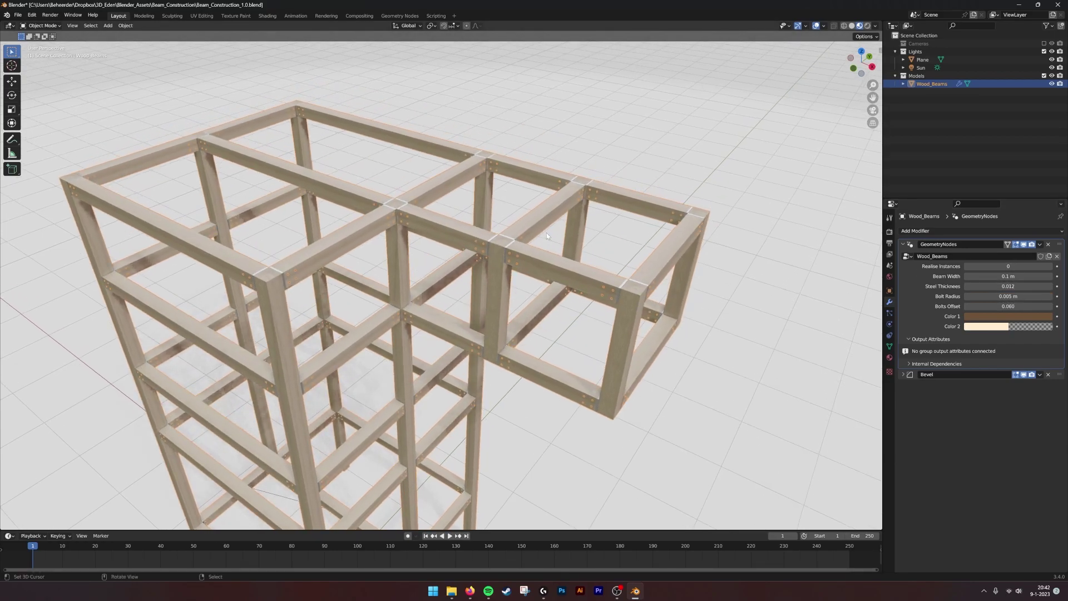
Set the steel thickness of the joint plates to 0.010.
scroll(546, 236, up, 4)
scroll(784, 188, down, 3)
shift+middle_drag(784, 189, 705, 217)
scroll(437, 259, up, 2)
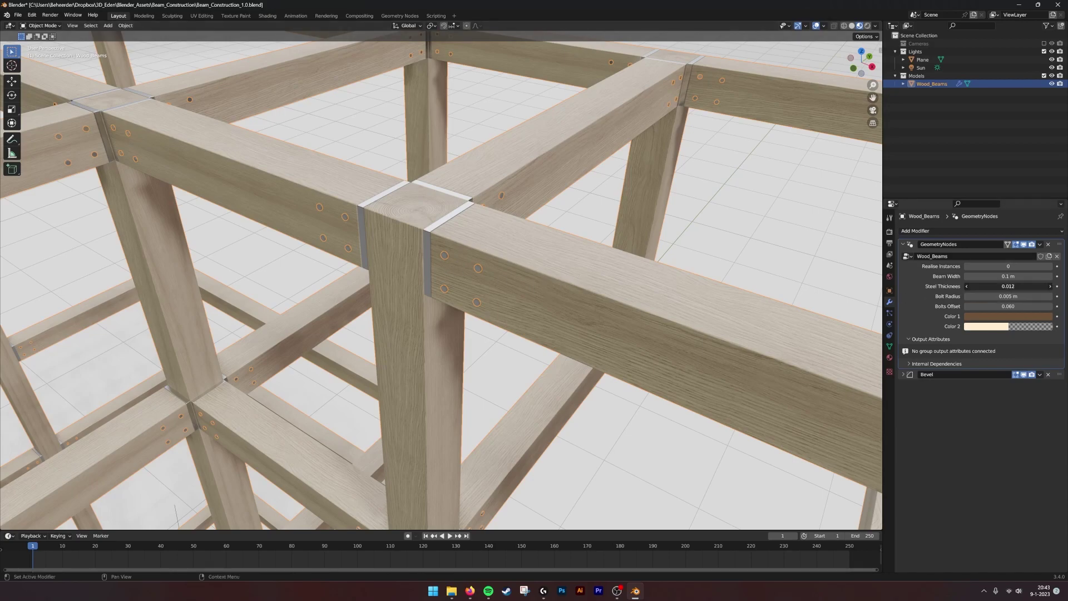
key(BackSpace)
key(Return)
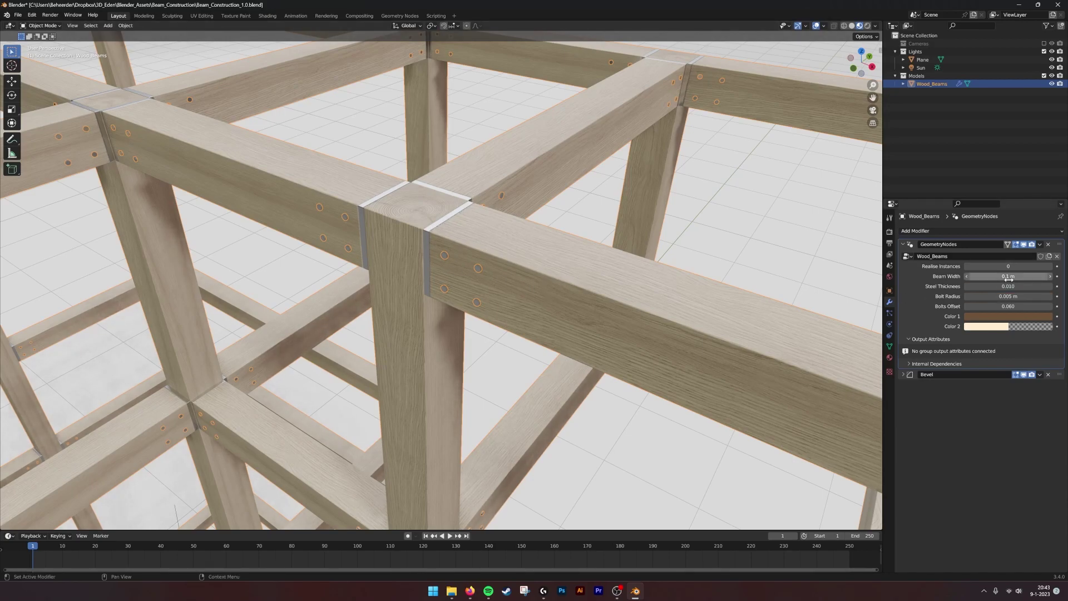
Try different bolt radius and bolts offset values, then undo the changes.
mouse_move(1016, 296)
mouse_down()
mouse_move(1043, 296)
mouse_move(1012, 295)
mouse_move(1021, 295)
mouse_move(1008, 305)
mouse_move(1040, 306)
mouse_move(1024, 306)
mouse_up()
key(ctrl+z)
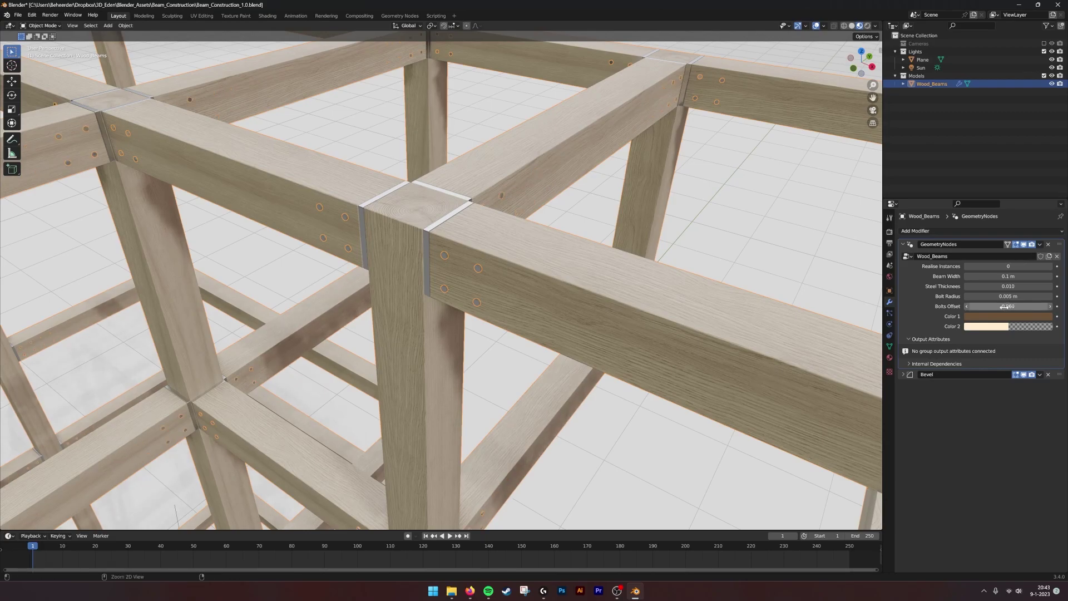
Inspect the steel plates and bolts at the upper joints of the frame and its overhang.
middle_drag(723, 222, 559, 261)
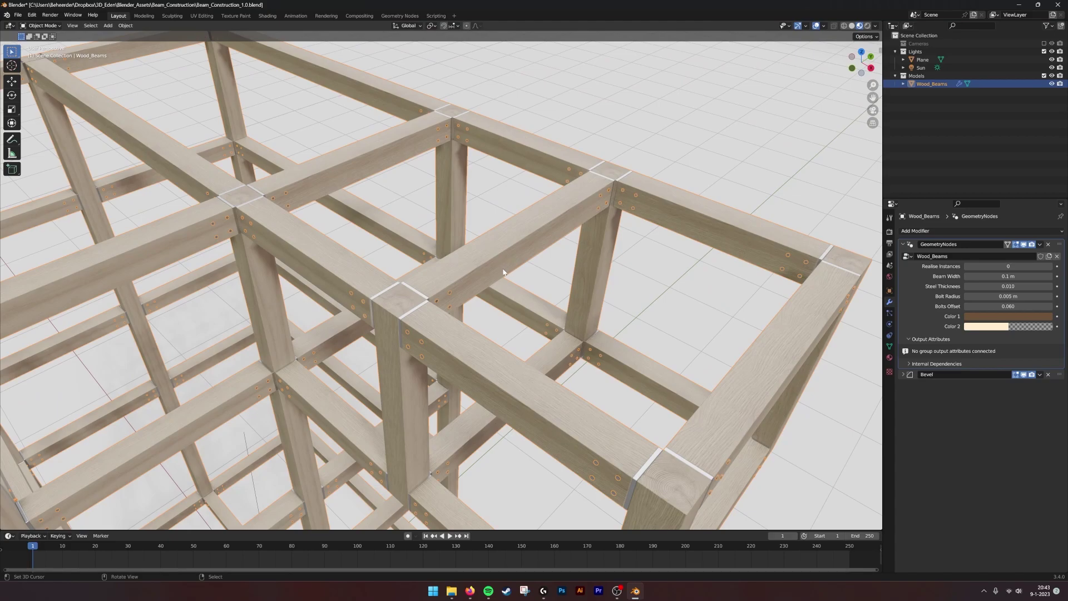
scroll(503, 272, down, 2)
shift+middle_drag(462, 340, 599, 290)
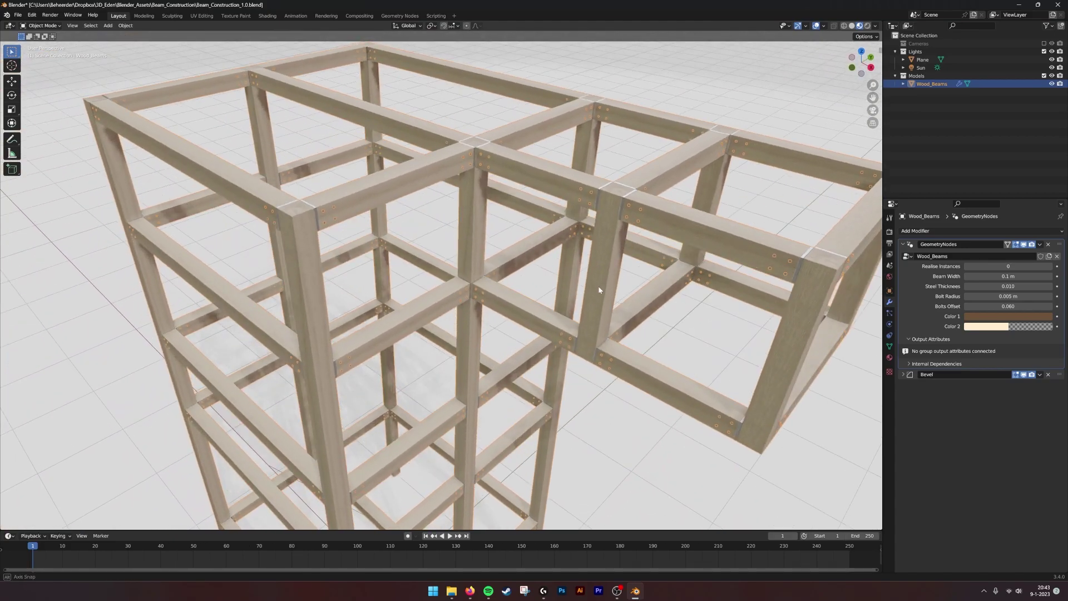
scroll(599, 289, down, 4)
scroll(588, 255, up, 8)
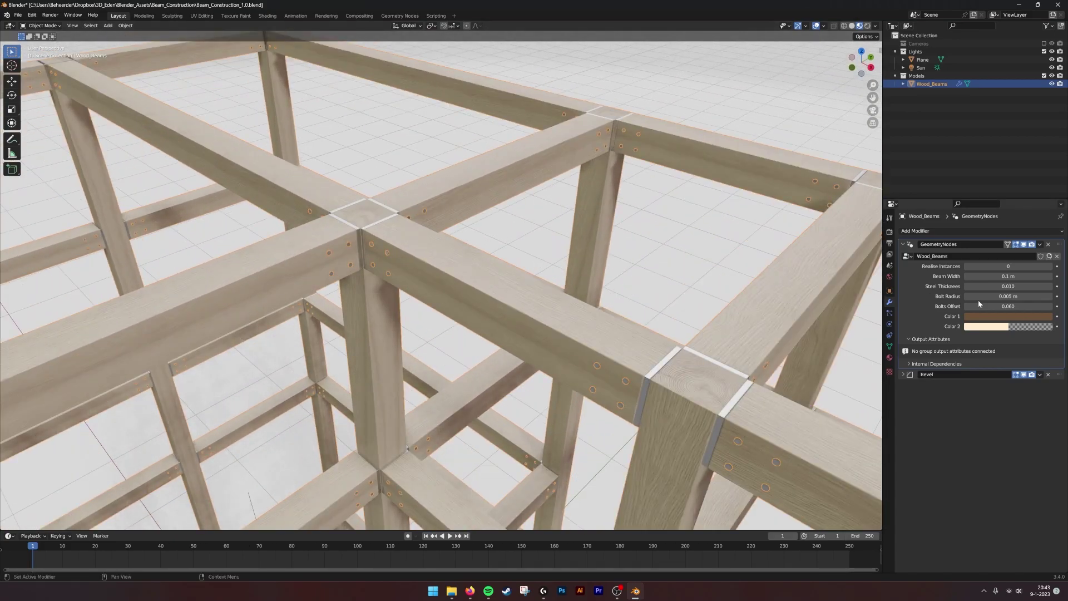
Recolour the wood beams by making Color 1 dark blue and Color 2 light blue in the GeometryNodes modifier.
click(993, 317)
drag(996, 280, 1030, 281)
mouse_move(1013, 288)
mouse_down()
mouse_move(1036, 288)
mouse_move(1020, 298)
mouse_up()
click(996, 327)
scroll(523, 277, down, 6)
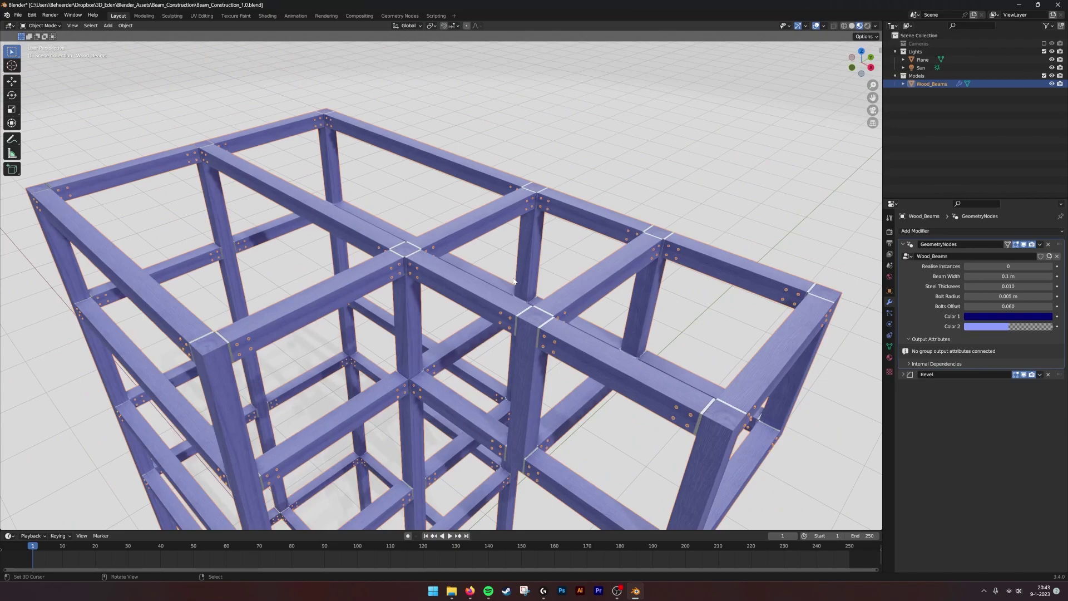
middle_drag(516, 277, 529, 278)
scroll(527, 272, up, 6)
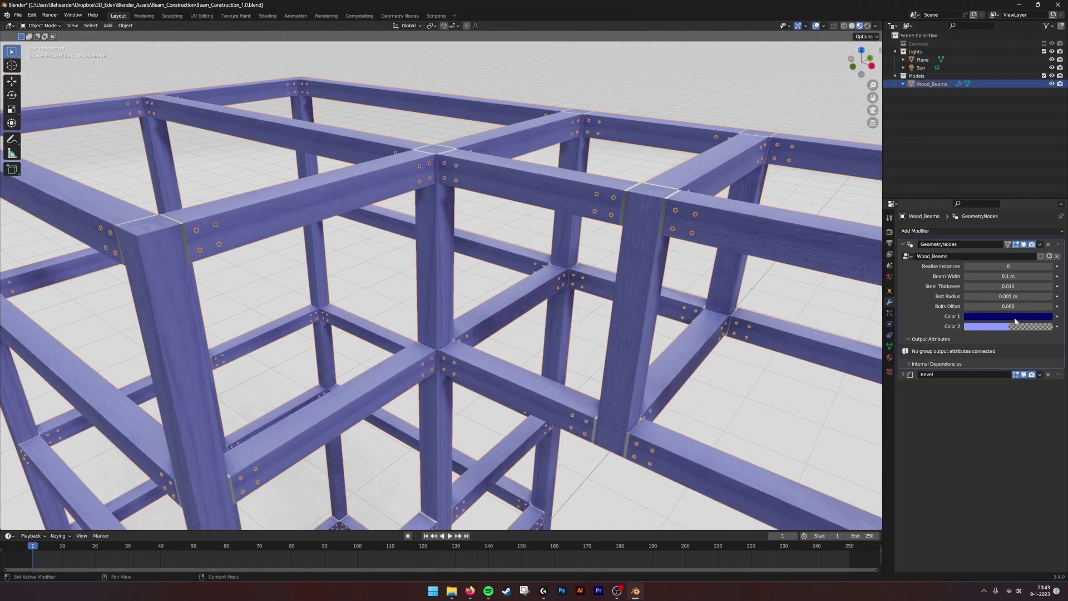
Make Color 1 of the beams white by setting its value to 1.000 and saturation to 0.000.
click(1015, 318)
drag(1046, 238, 1046, 201)
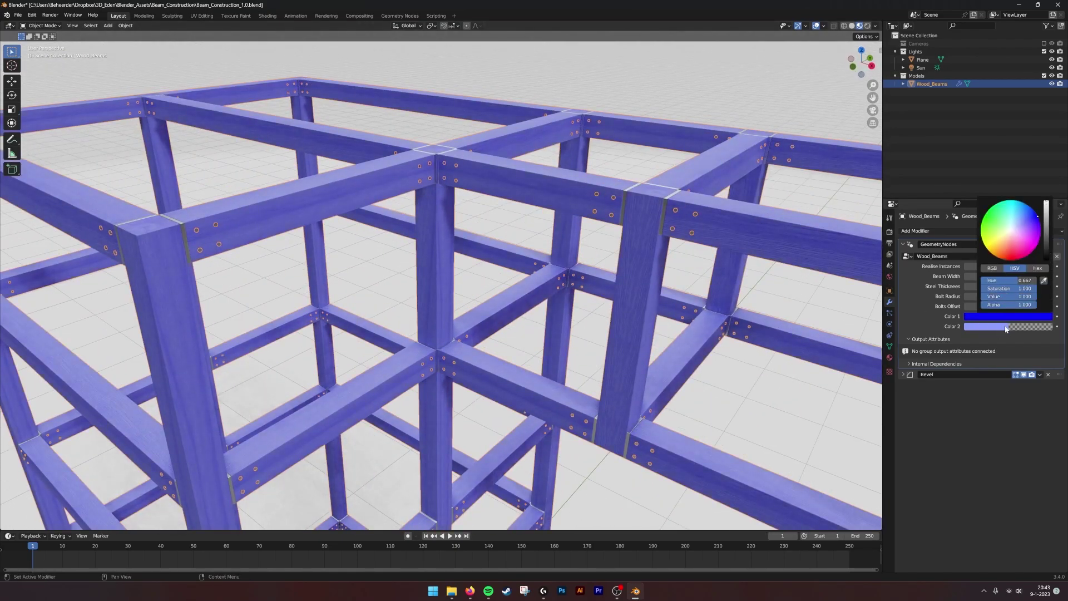
drag(1025, 288, 981, 289)
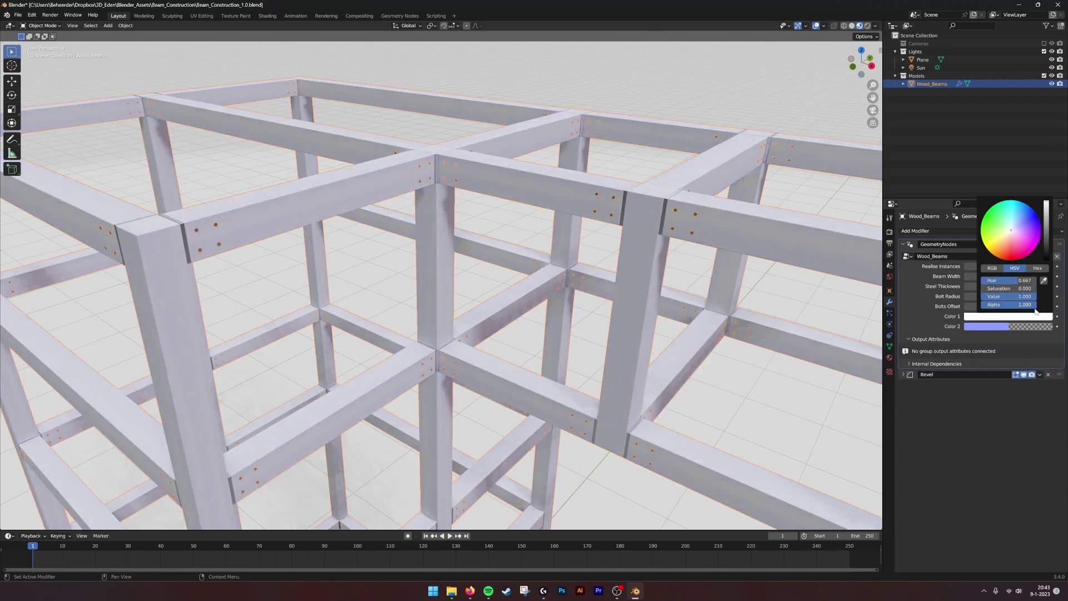
Make Color 2 of the beams white, trying a darker value before returning it to 1.000.
click(1002, 327)
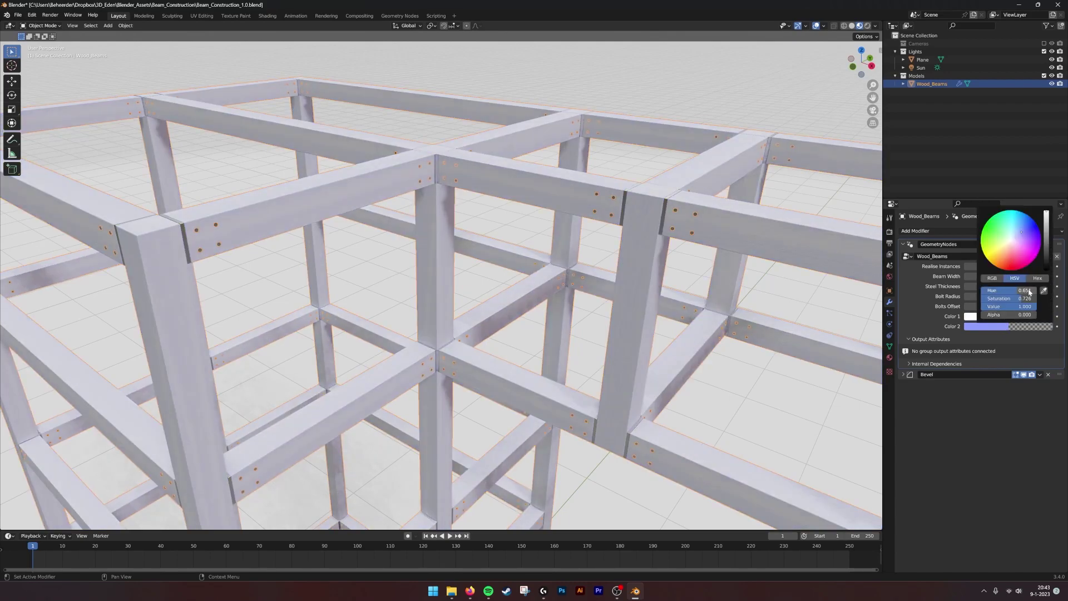
key(BackSpace)
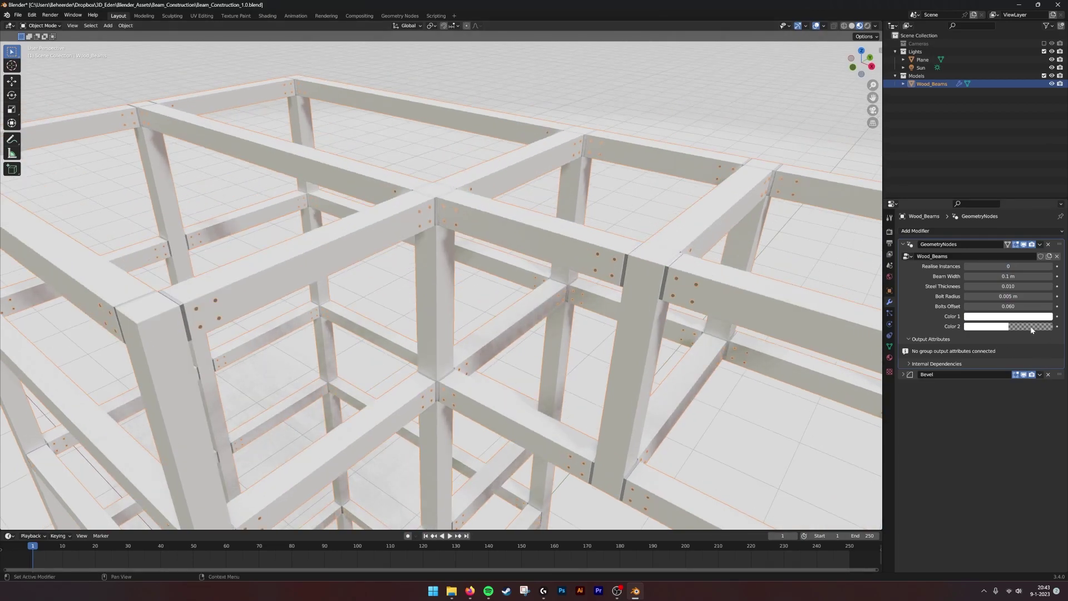
click(1002, 327)
key(BackSpace)
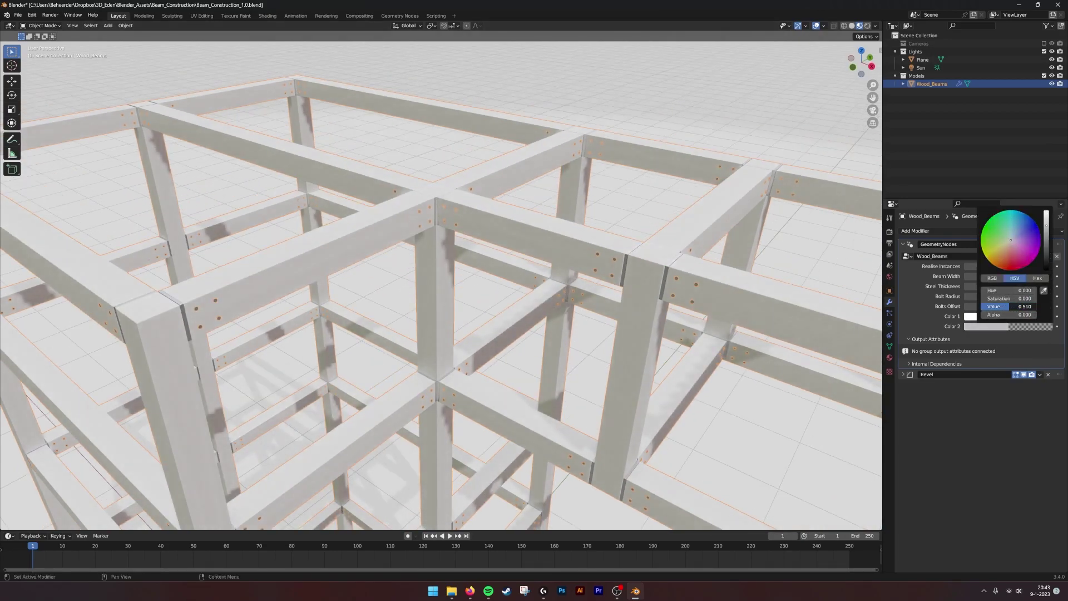
drag(982, 307, 1036, 306)
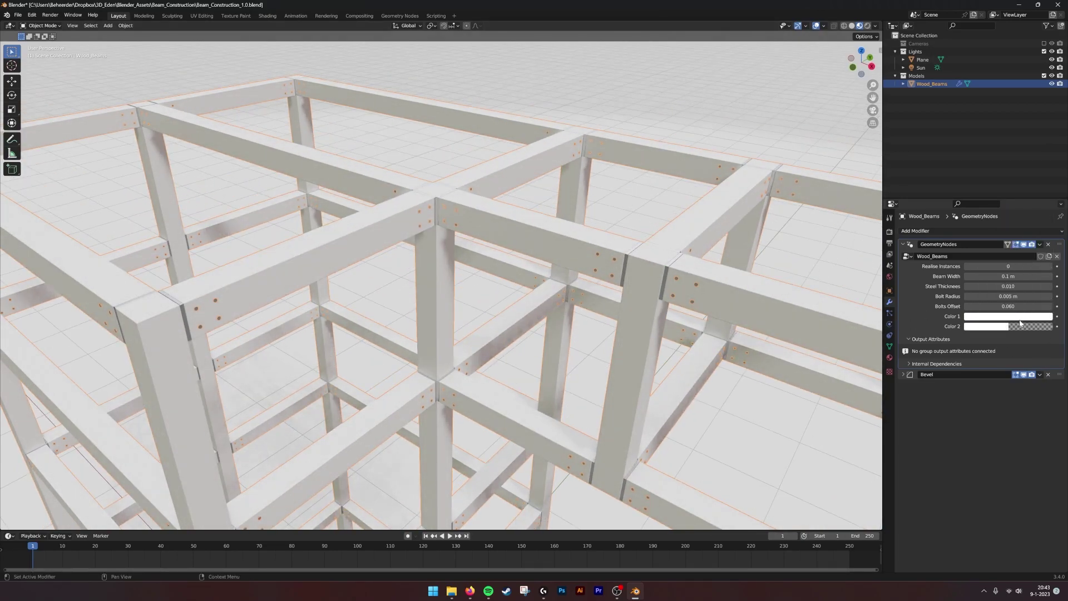
Try Color 1 as black on the beams, then undo the change.
click(1021, 318)
key(BackSpace)
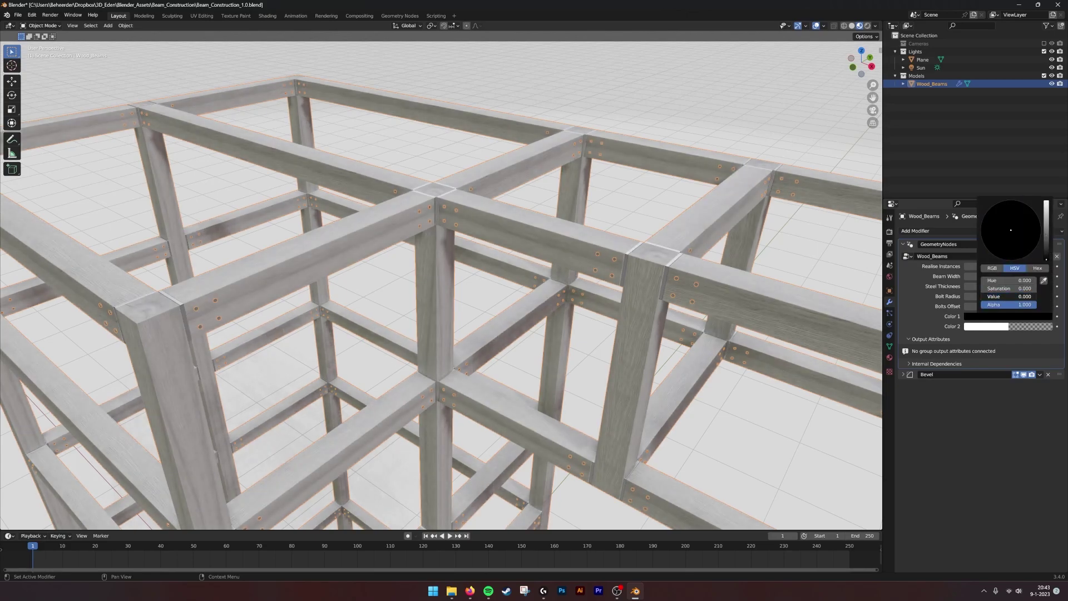
key(ctrl+z)
Set Color 2 of the beams to black and inspect the wood grain across the whole frame.
click(989, 327)
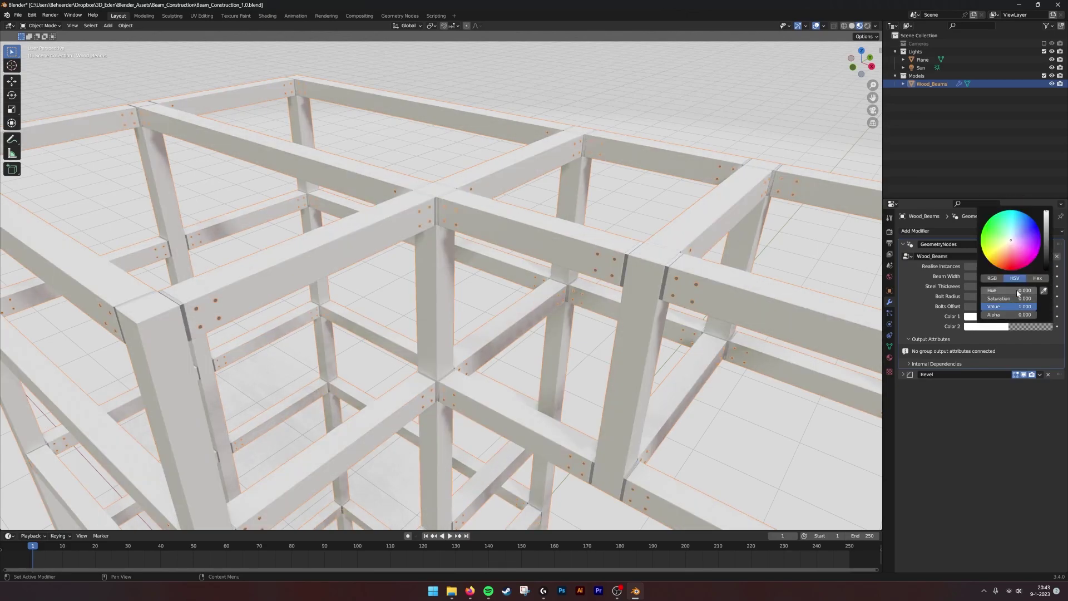
drag(1025, 306, 969, 306)
middle_drag(554, 267, 563, 282)
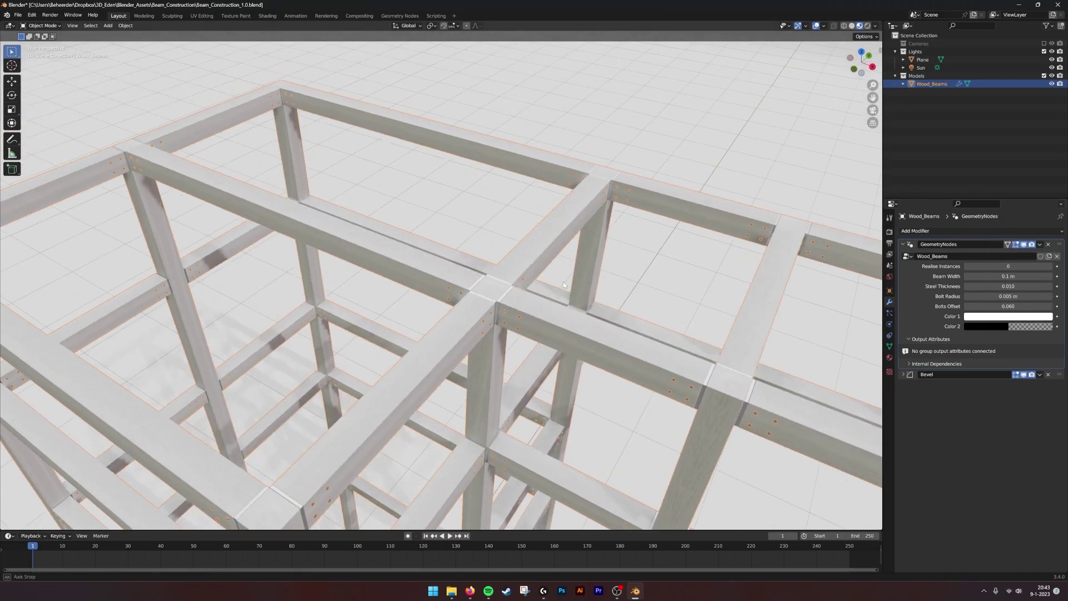
scroll(566, 309, up, 4)
shift+middle_drag(641, 354, 500, 362)
scroll(584, 311, down, 5)
scroll(532, 362, down, 3)
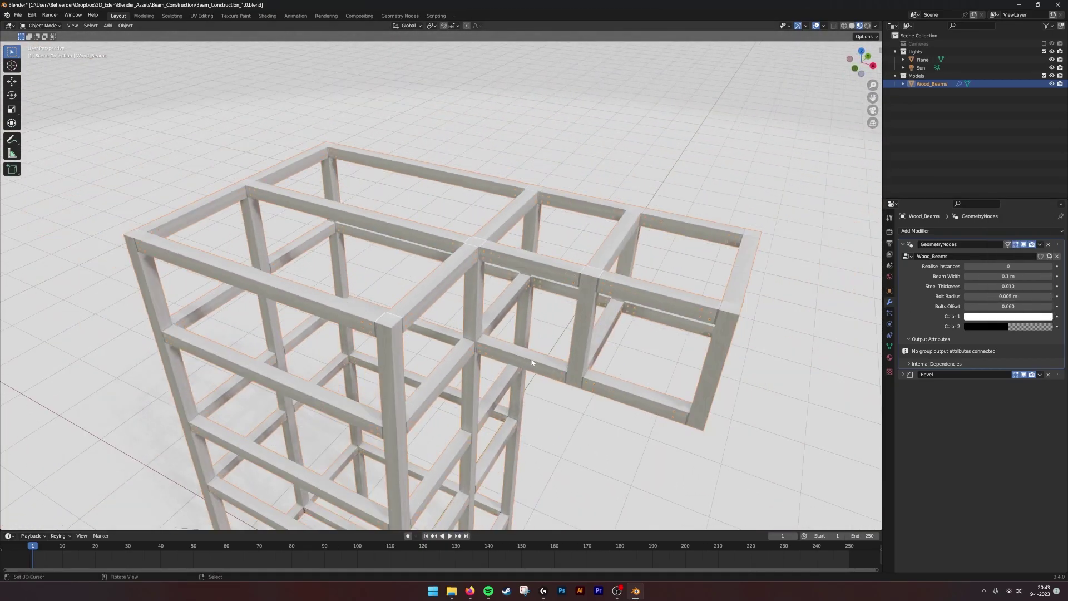
middle_drag(562, 308, 563, 323)
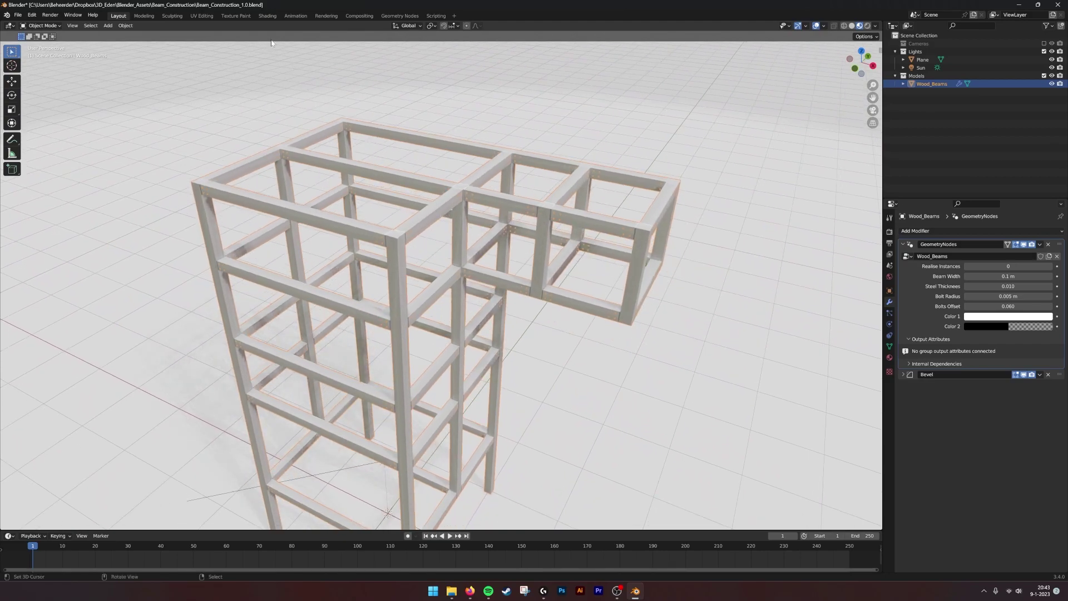
Switch to the Shading workspace and frame the beam construction in its 3D viewport.
click(268, 16)
scroll(449, 190, down, 3)
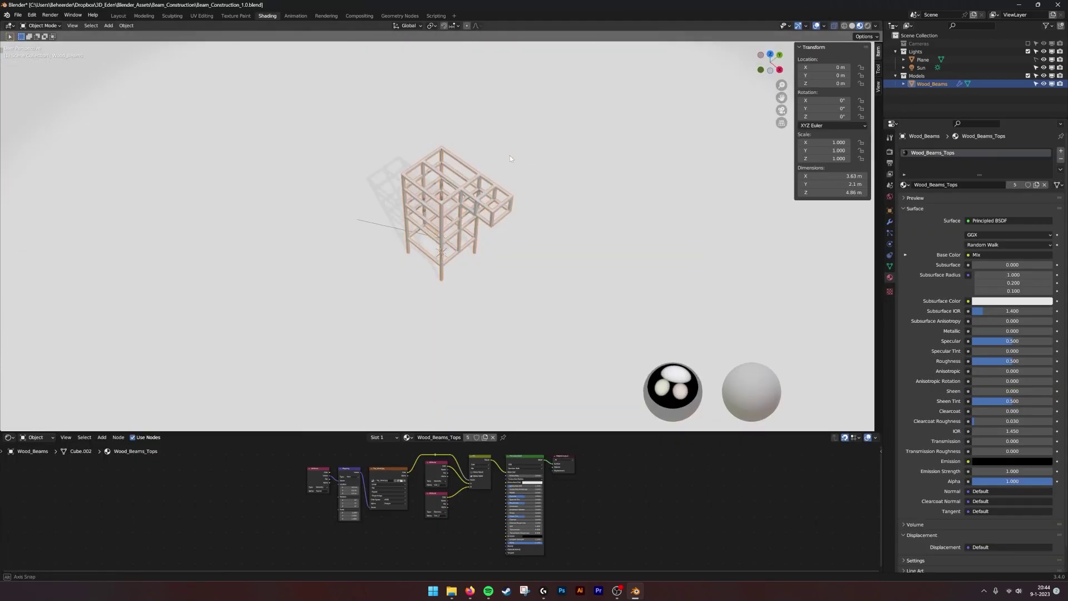
scroll(509, 155, up, 3)
ctrl+middle_drag(462, 178, 462, 122)
mouse_move(463, 123)
shift+middle_down()
mouse_move(450, 178)
mouse_move(473, 111)
shift+middle_up()
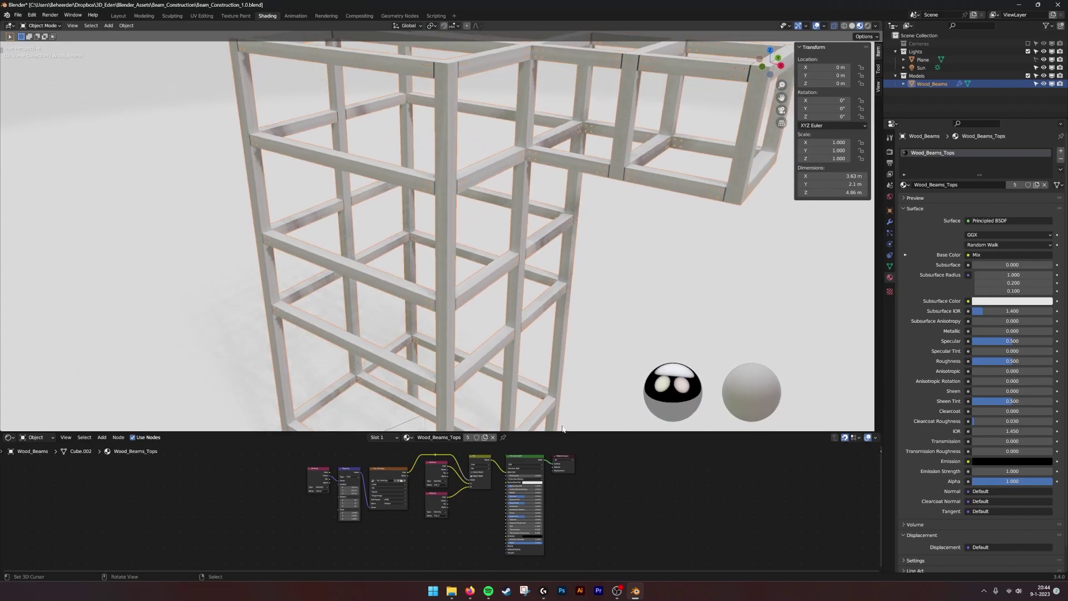
Enlarge the shader editor to show the Wood_Beams_Tops nodes and display the GeometryNodes modifier settings beside them.
drag(562, 431, 561, 179)
scroll(495, 231, up, 4)
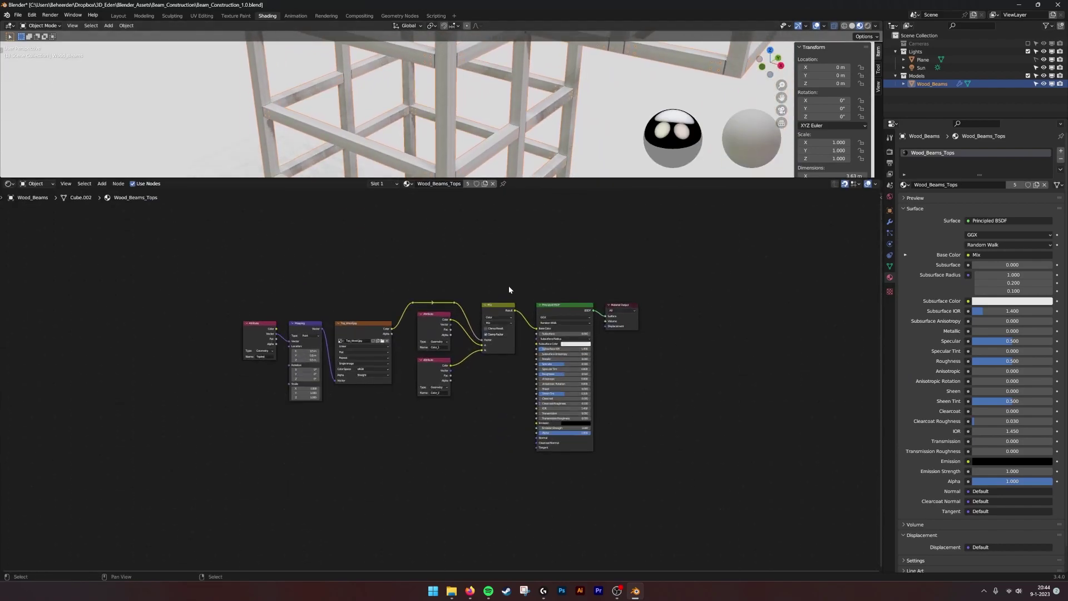
middle_drag(510, 288, 515, 296)
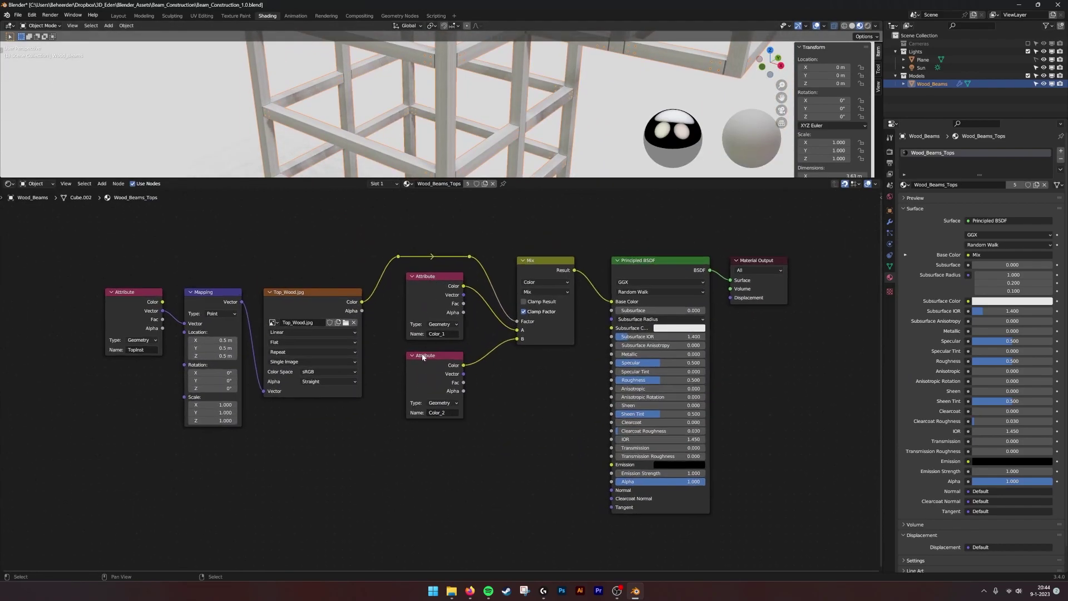
click(890, 219)
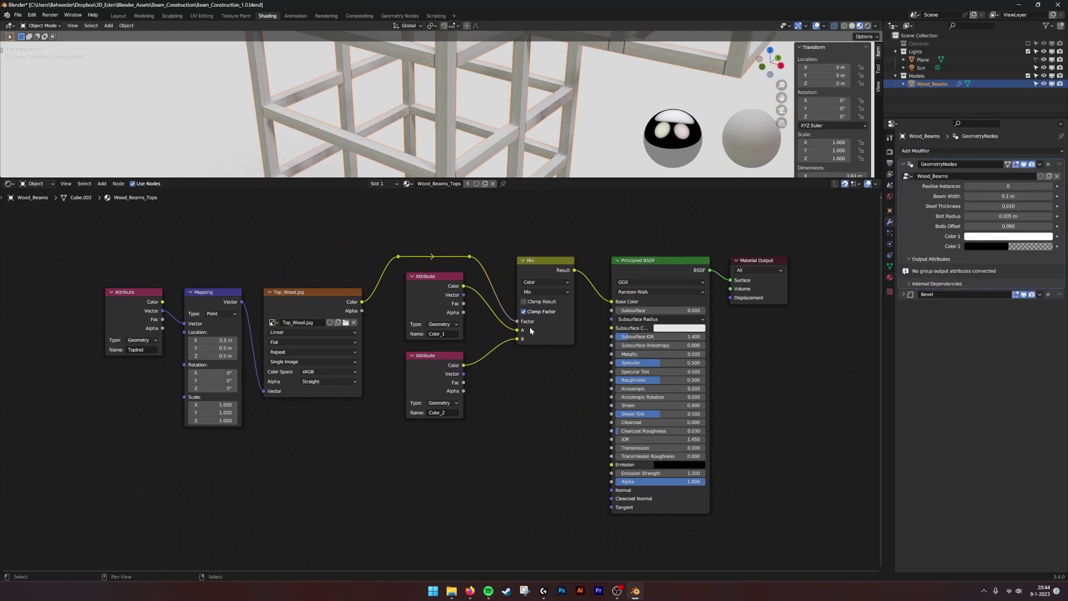
middle_drag(381, 311, 441, 324)
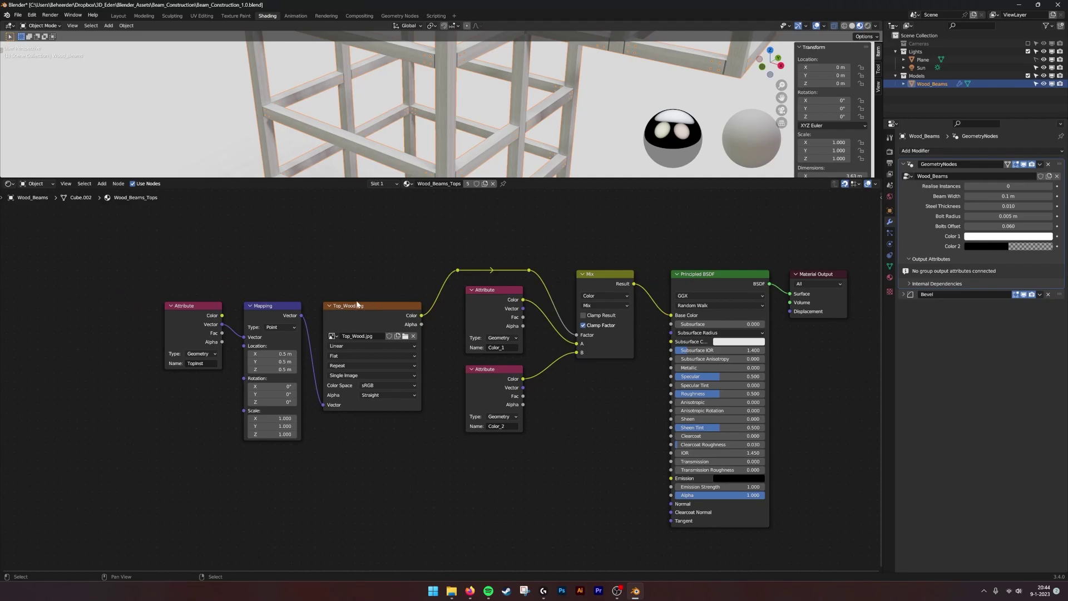
Examine the end-grain texture on a post's top face alongside the Top_Wood.jpg image node.
middle_drag(488, 103, 468, 72)
scroll(489, 129, up, 5)
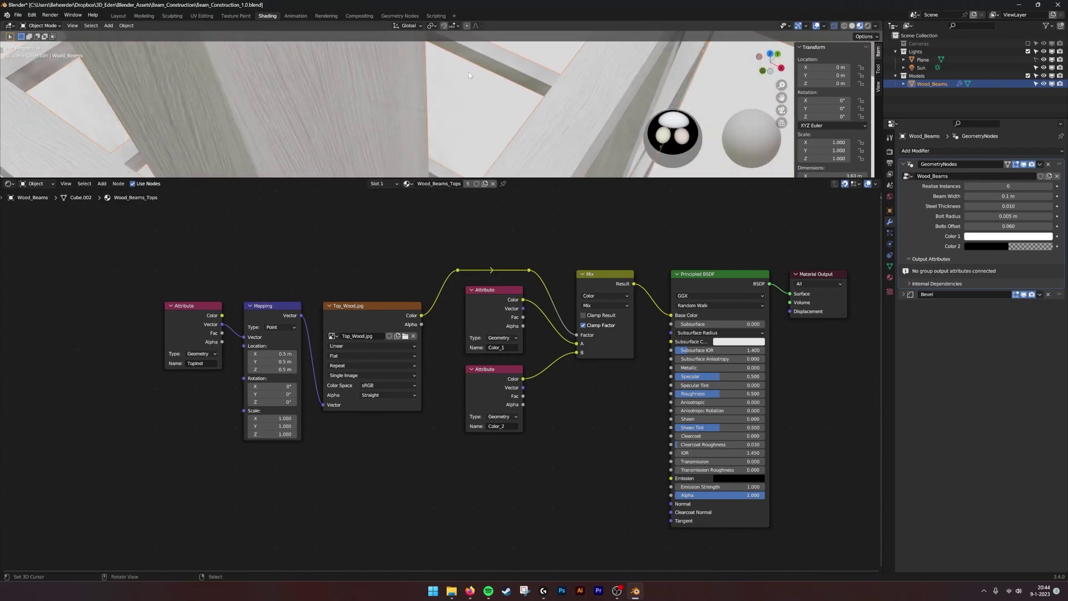
scroll(498, 105, down, 4)
scroll(466, 118, up, 3)
mouse_move(465, 119)
shift+middle_down()
mouse_move(472, 146)
mouse_move(444, 117)
shift+middle_up()
click(333, 336)
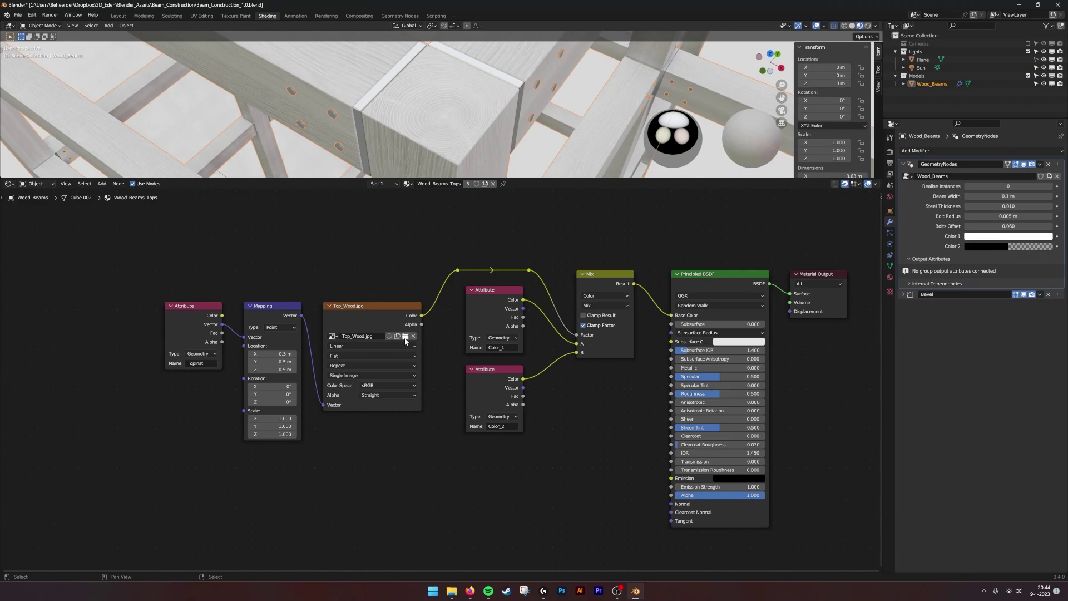
Switch the shader editor to the Wood_Beams material and examine its Side_Wood.jpg texture and colour attribute nodes.
click(409, 183)
click(425, 213)
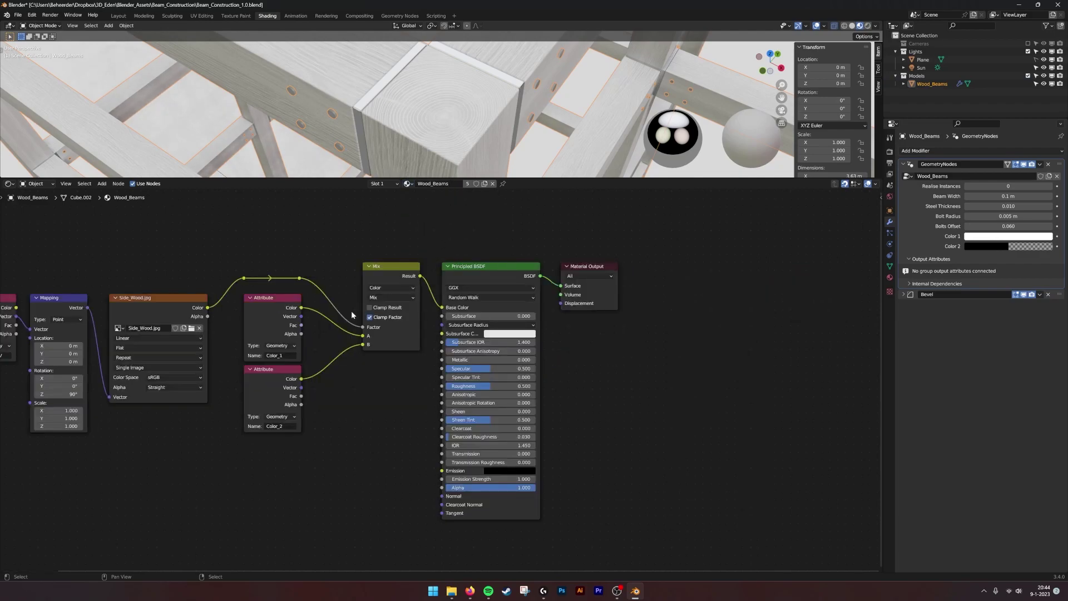
scroll(351, 310, up, 3)
scroll(413, 127, down, 2)
scroll(389, 102, down, 5)
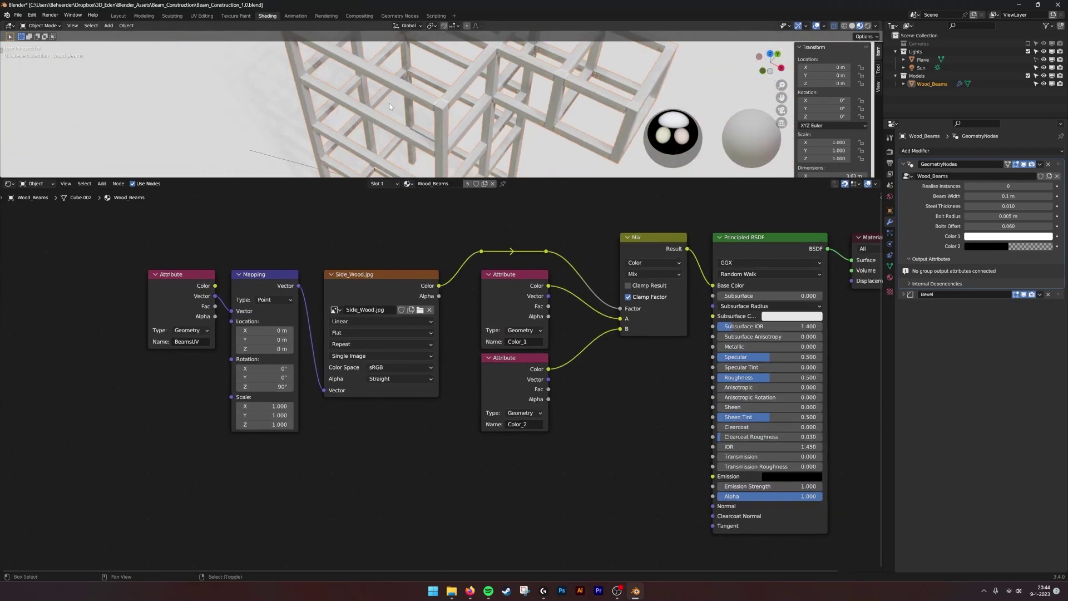
scroll(420, 153, up, 1)
shift+middle_drag(389, 102, 452, 139)
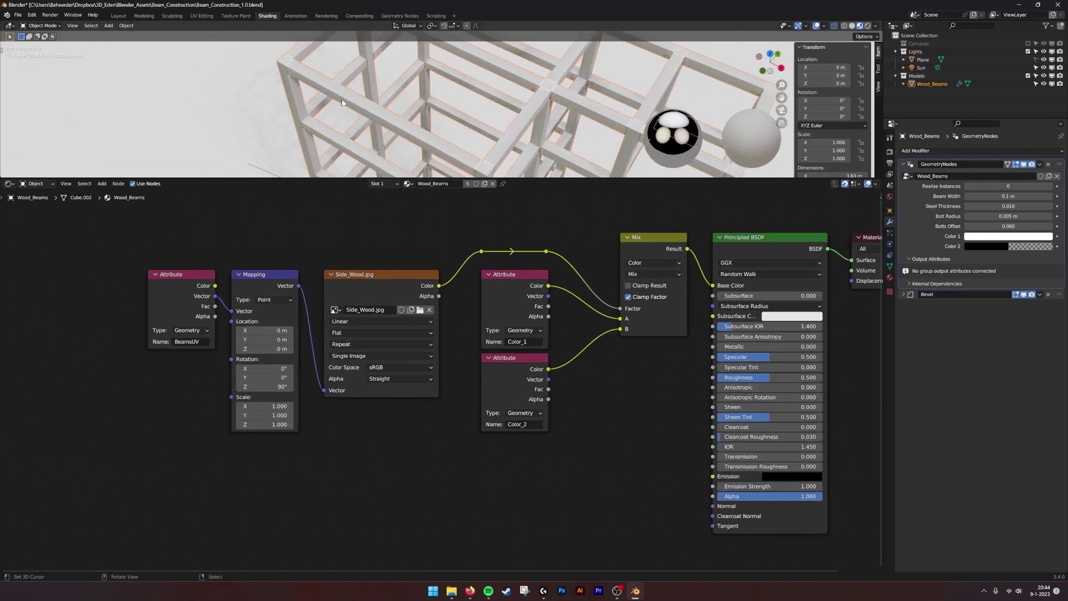
scroll(482, 243, down, 2)
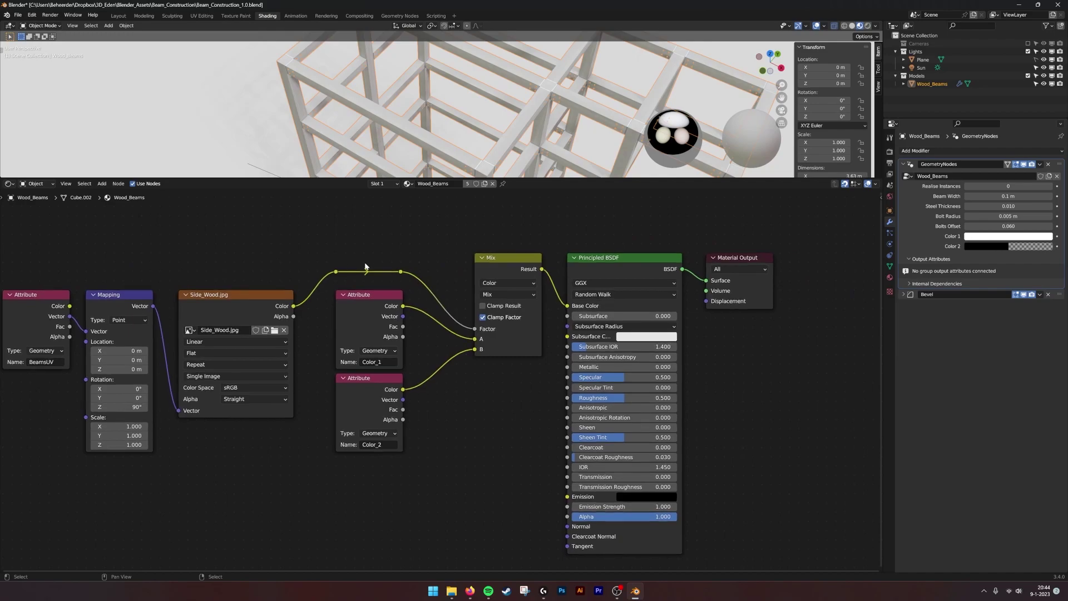
Switch the shader editor to the Steel material and bring a joint's steel plates into close view.
click(408, 184)
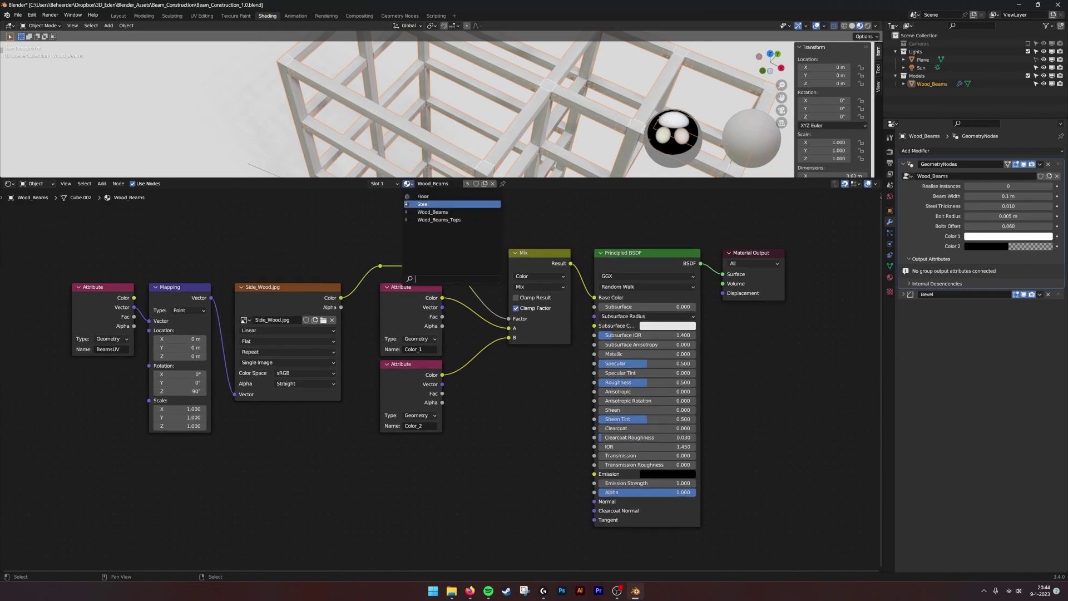
click(423, 205)
key(Home)
scroll(460, 129, up, 3)
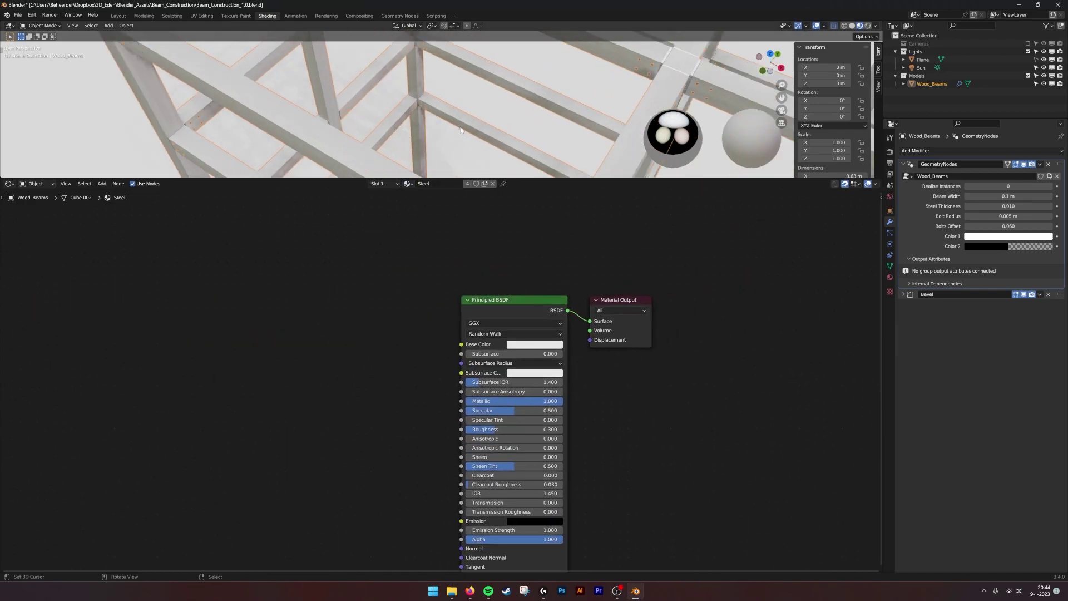
middle_drag(619, 107, 482, 128)
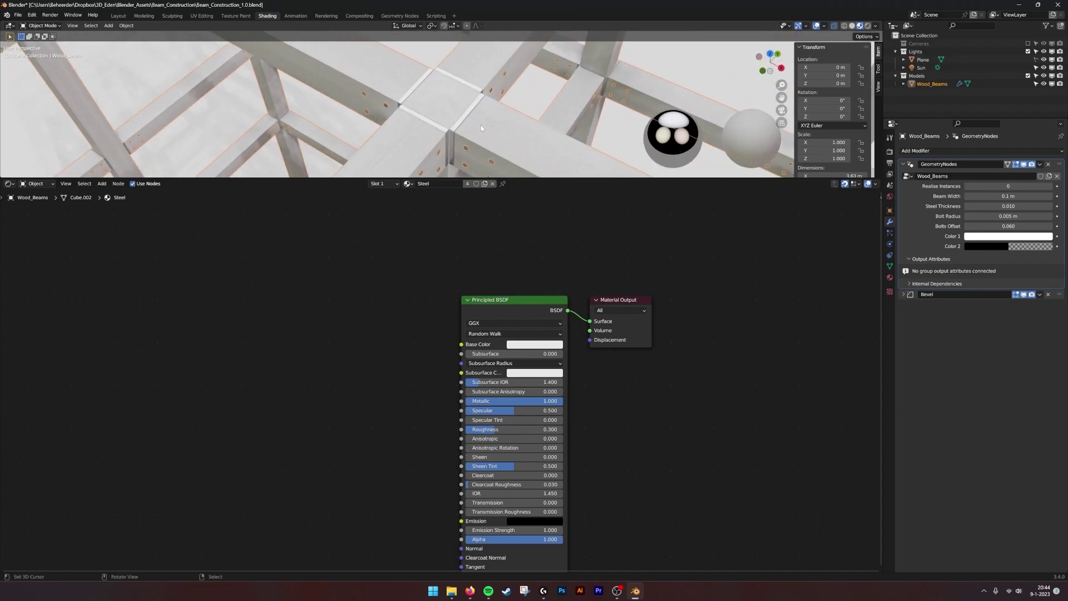
scroll(543, 331, up, 1)
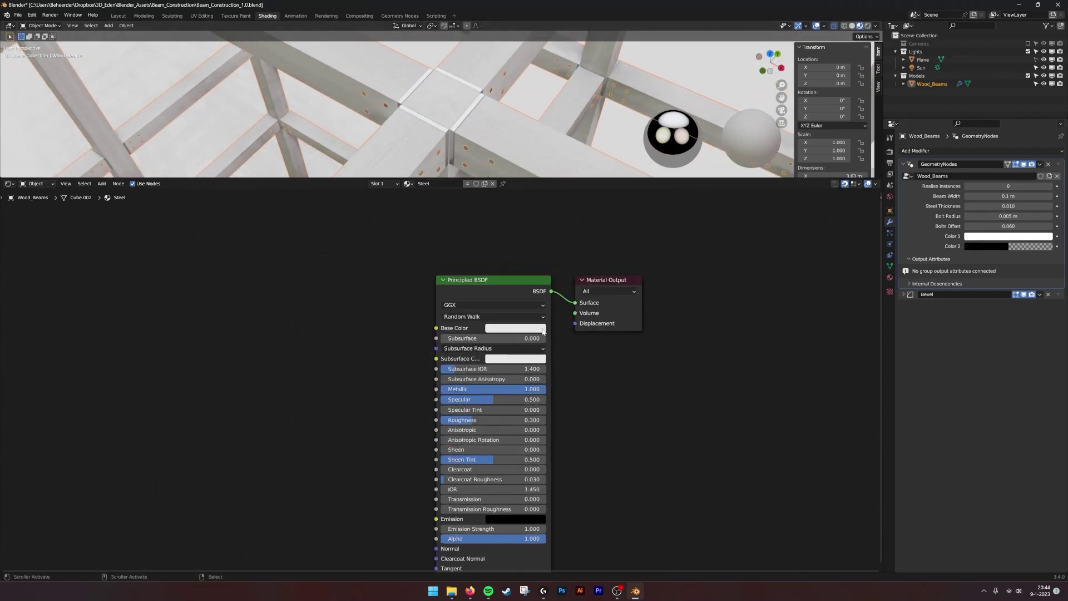
Try a bright yellow base colour on the Steel material, then undo it.
click(515, 329)
drag(535, 230, 494, 245)
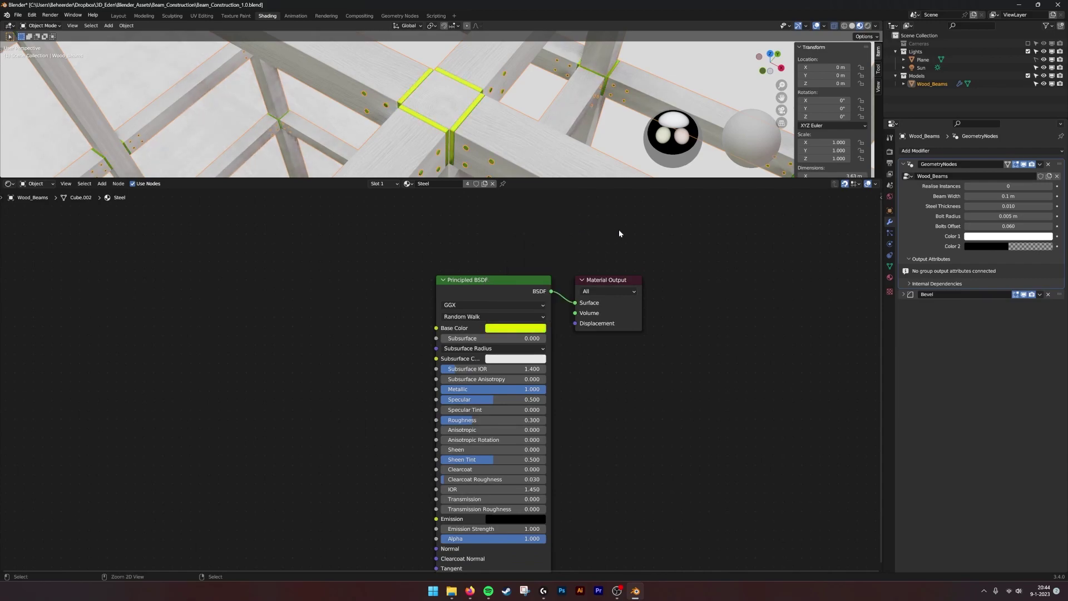
key(ctrl+z)
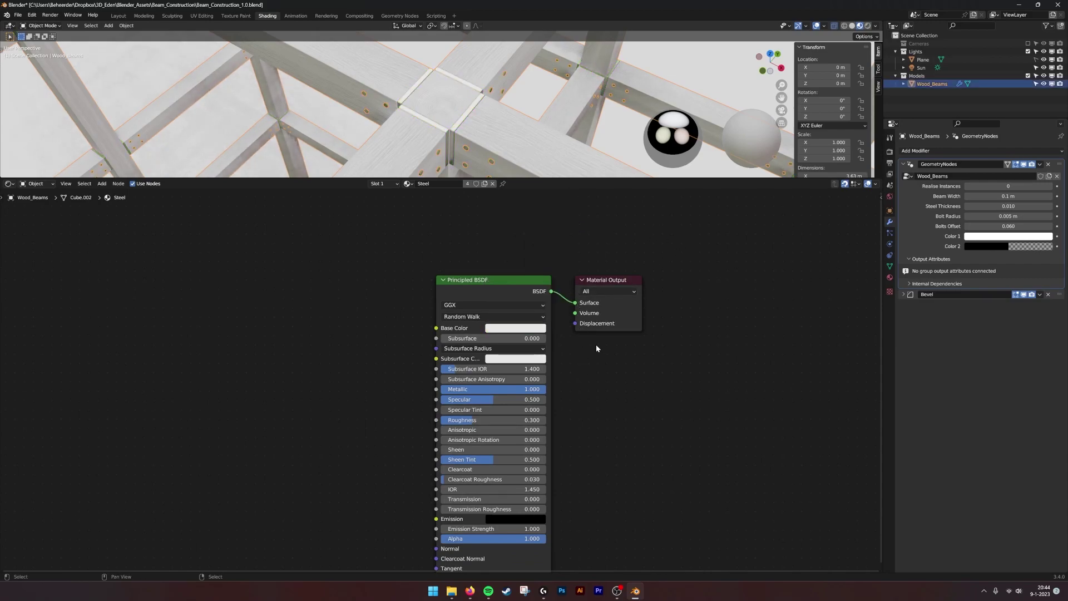
Review the Steel shader settings, then enlarge the 3D viewport to show the upper frame and its overhang.
middle_drag(462, 335, 428, 301)
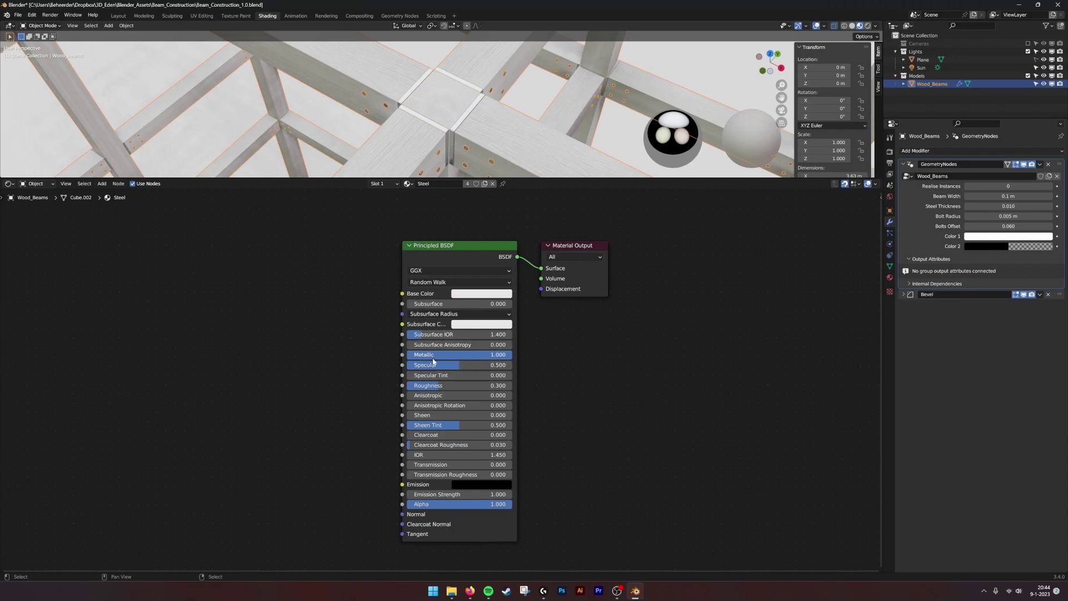
scroll(434, 361, down, 1)
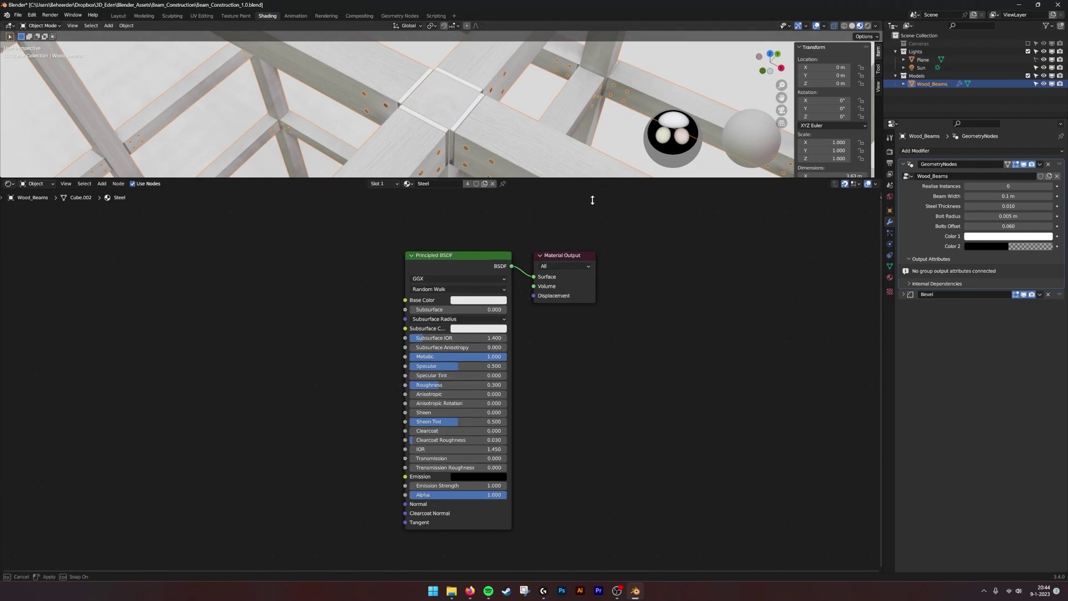
drag(593, 201, 600, 372)
scroll(452, 236, down, 10)
middle_drag(455, 236, 462, 204)
scroll(465, 197, up, 2)
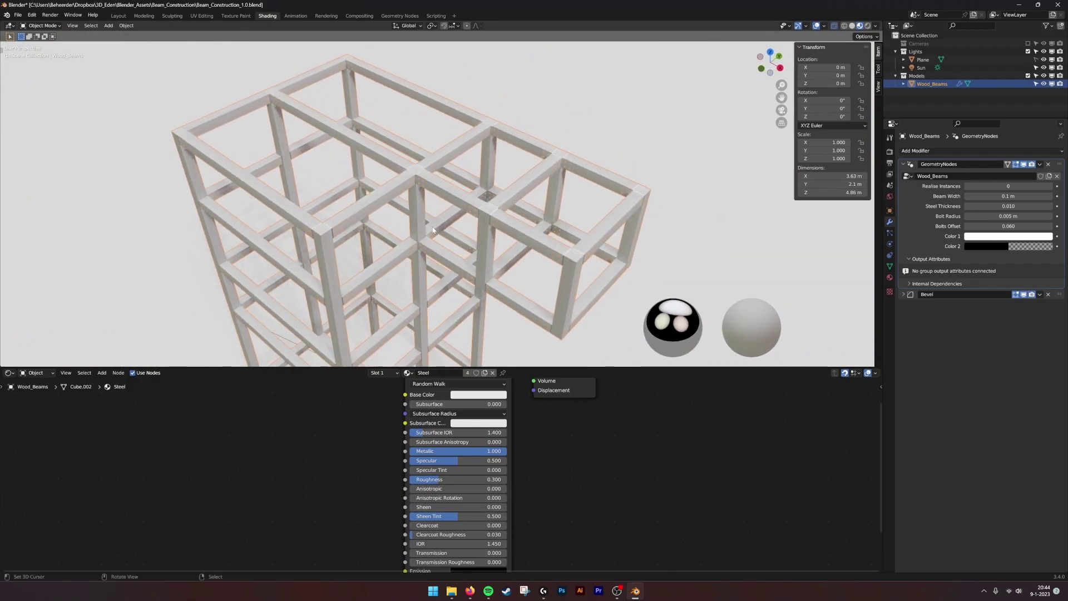
middle_drag(451, 198, 496, 177)
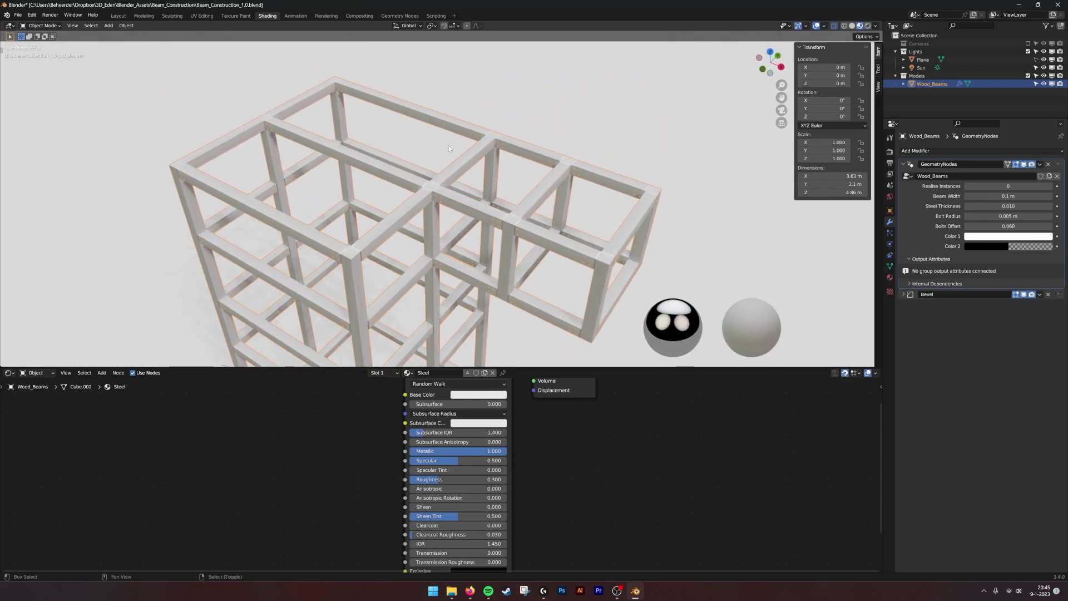
Extrude the tower's rear top edge straight up about 0.79 m in edit mode to add two posts and a crossbeam, then return to object mode.
shift+middle_drag(449, 145, 462, 172)
scroll(462, 172, up, 1)
scroll(448, 168, down, 2)
key(Tab)
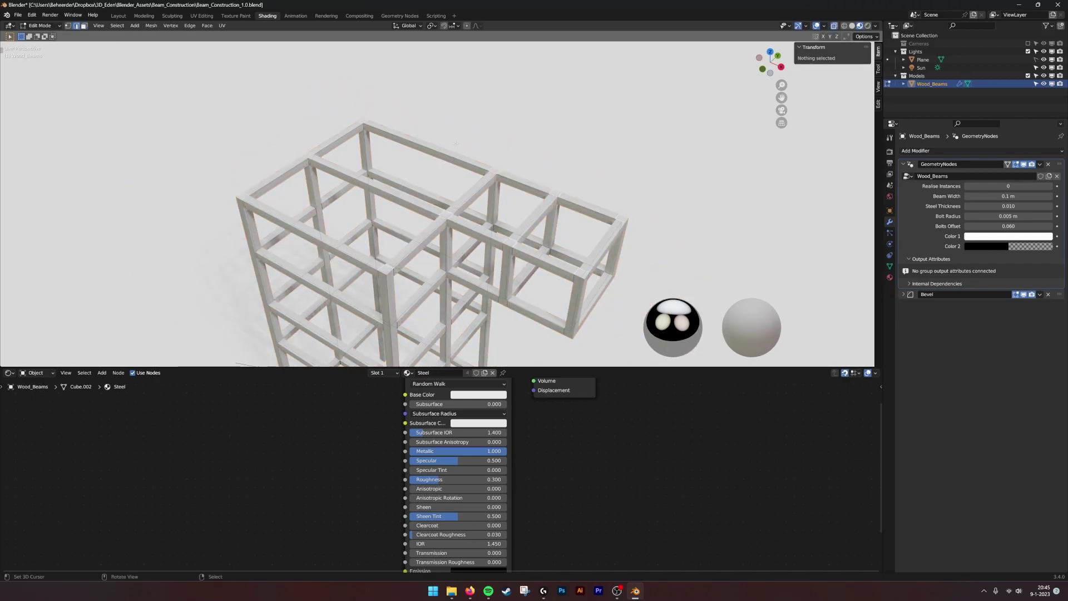
key(a)
middle_drag(455, 144, 517, 161)
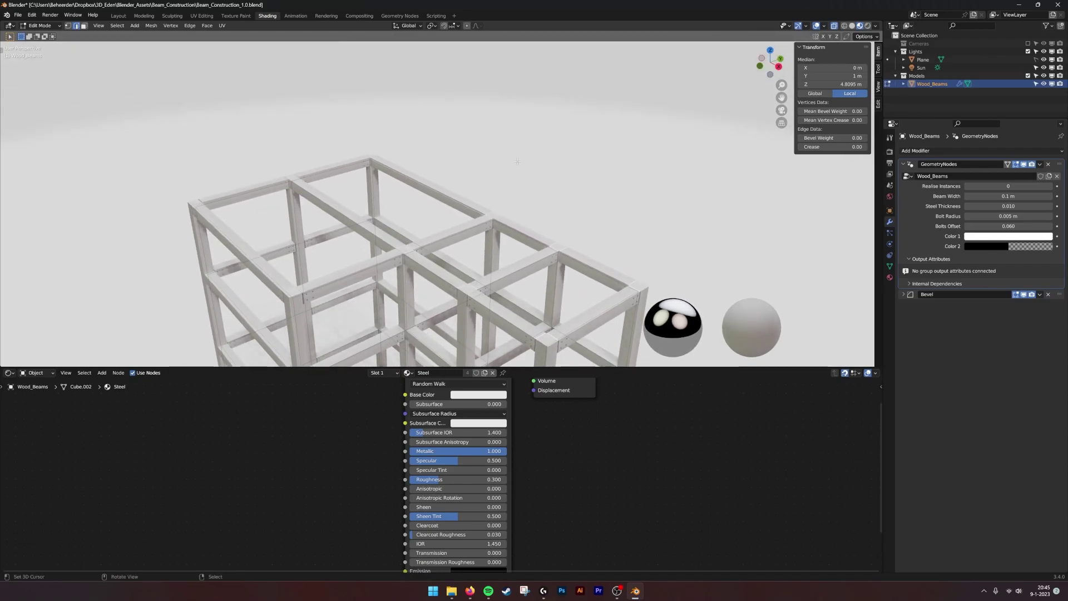
key(g)
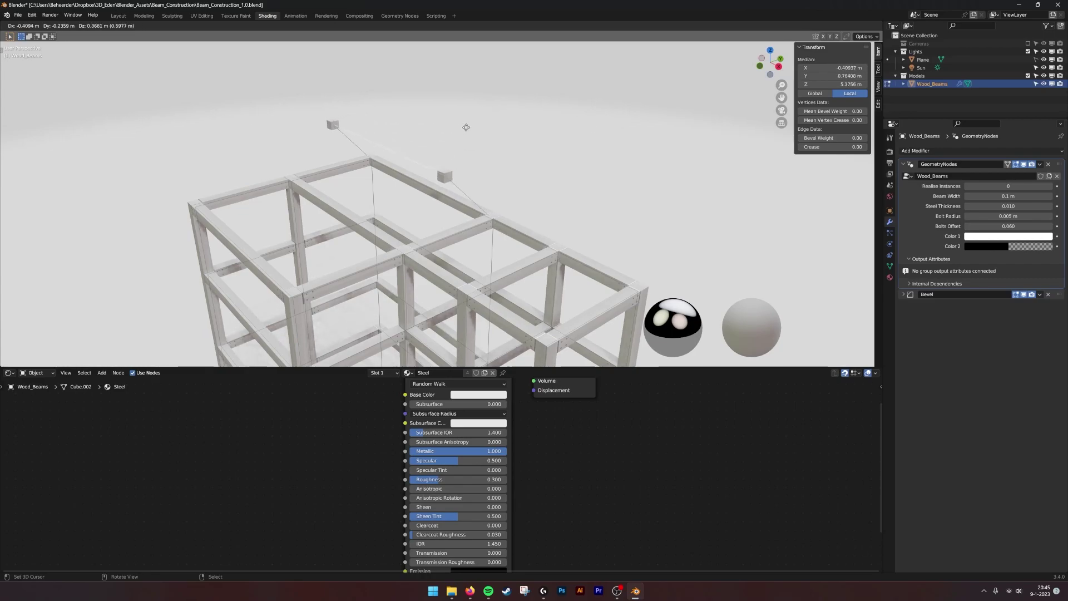
click(507, 91)
scroll(495, 204, up, 2)
scroll(495, 204, down, 2)
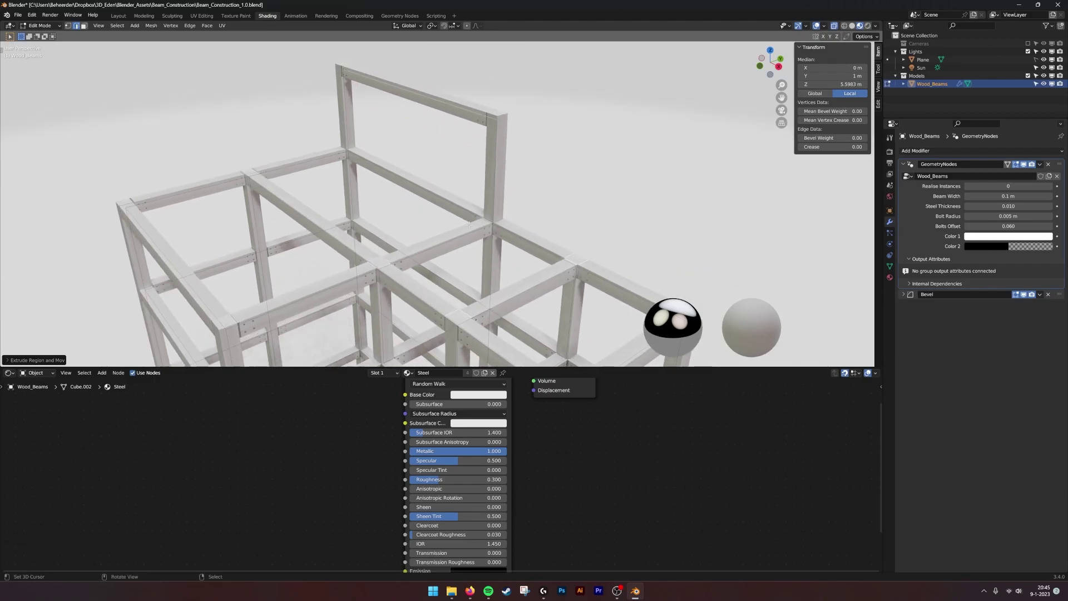
middle_drag(466, 223, 484, 217)
scroll(484, 217, down, 1)
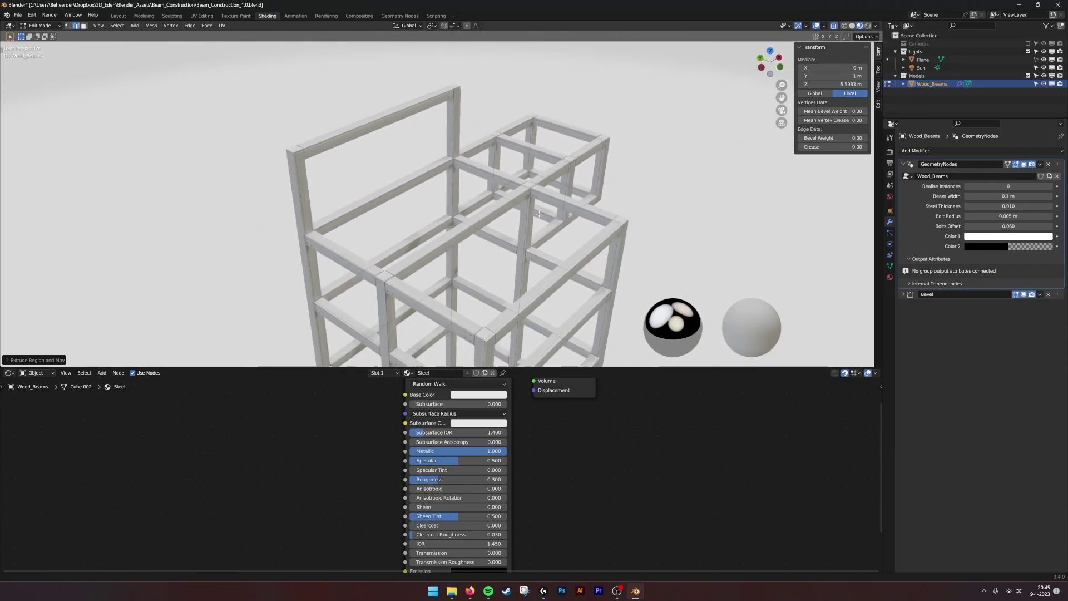
key(Tab)
middle_drag(567, 211, 460, 210)
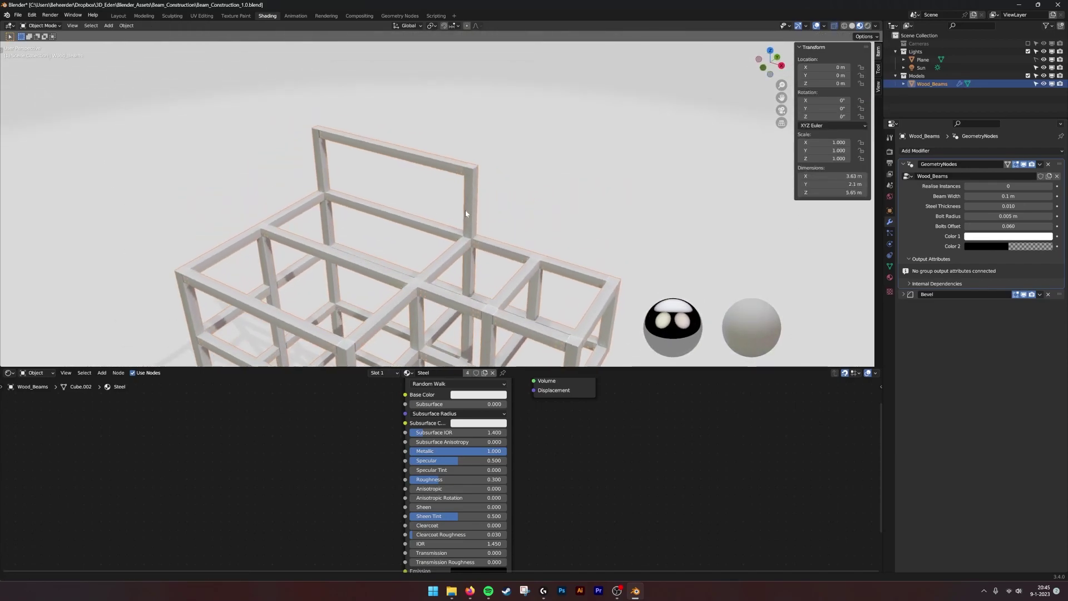
Extrude the raised crossbeam's end vertex nearest the overhang about 0.6 m upward along Z in edit mode, then return to object mode.
scroll(486, 168, up, 2)
key(Tab)
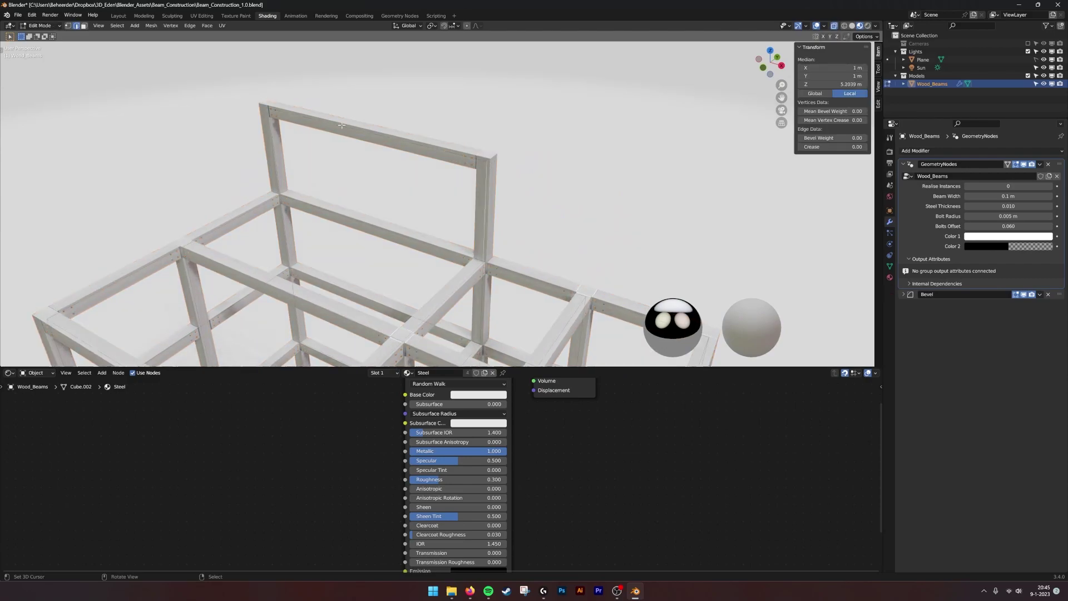
right_click(491, 159)
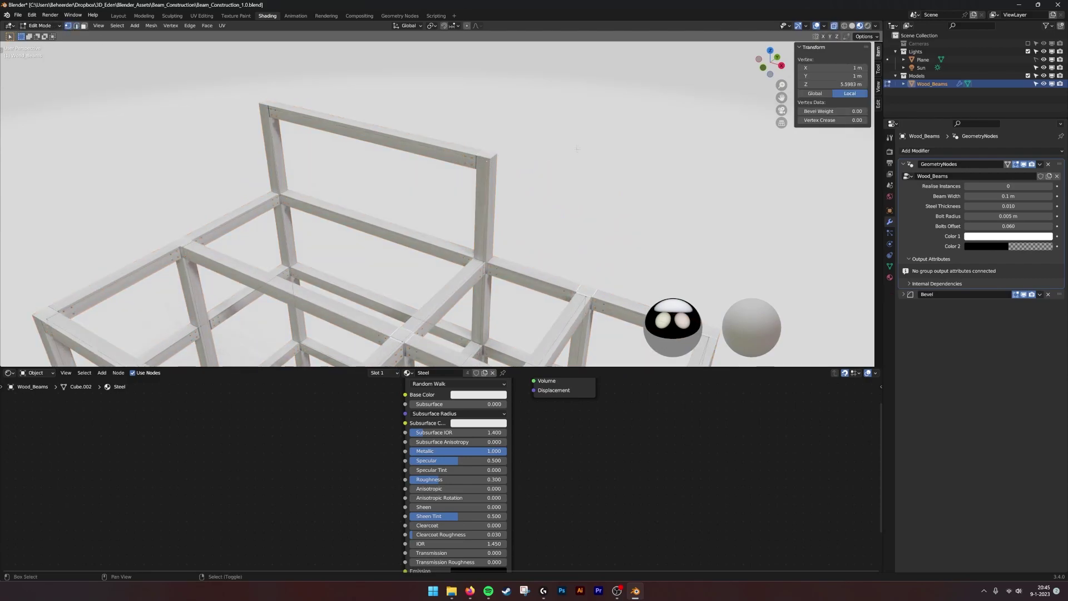
shift+middle_drag(577, 156, 572, 167)
key(e)
key(z)
click(564, 84)
scroll(563, 85, down, 3)
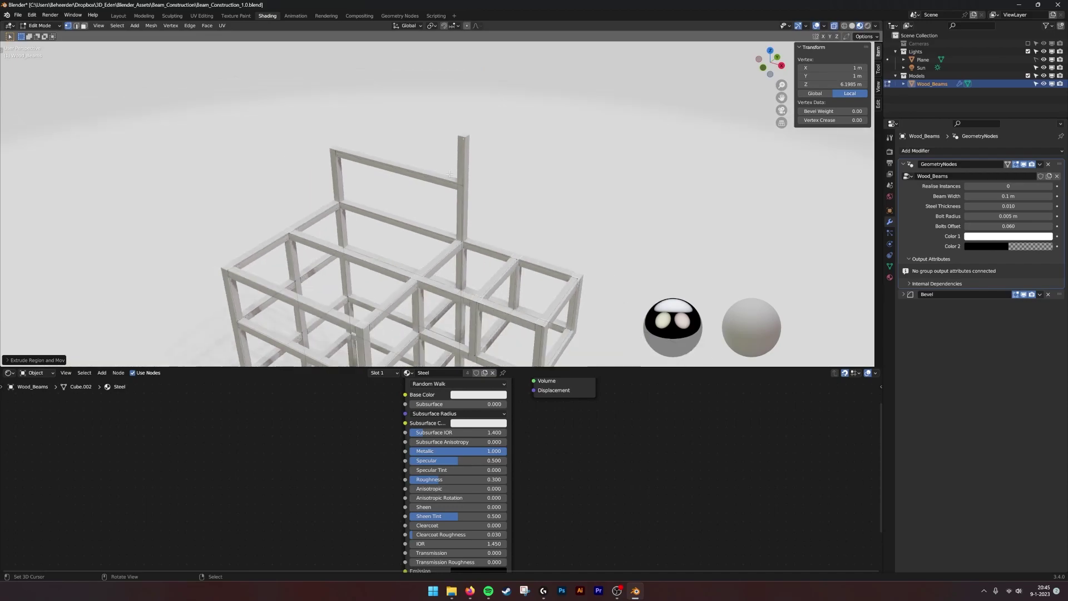
key(Tab)
middle_drag(470, 222, 514, 164)
scroll(515, 162, down, 3)
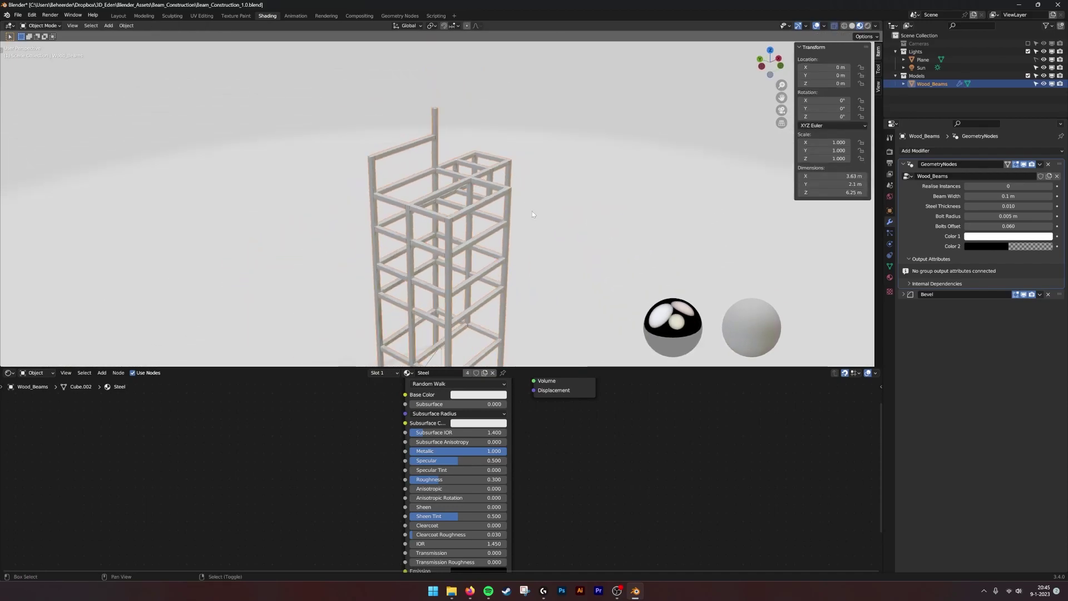
shift+middle_drag(532, 211, 484, 203)
scroll(484, 203, up, 1)
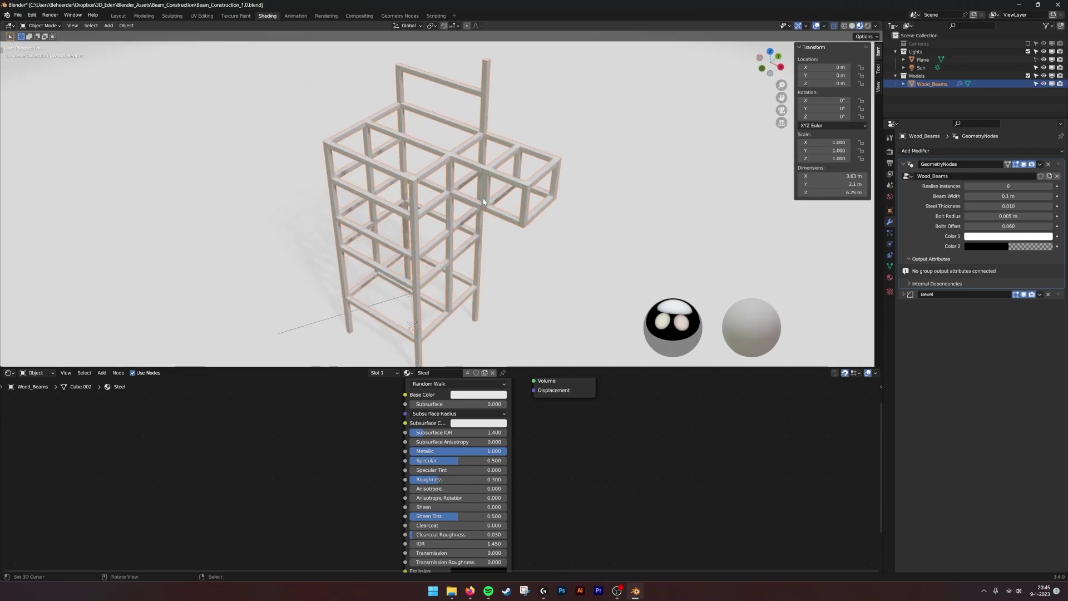